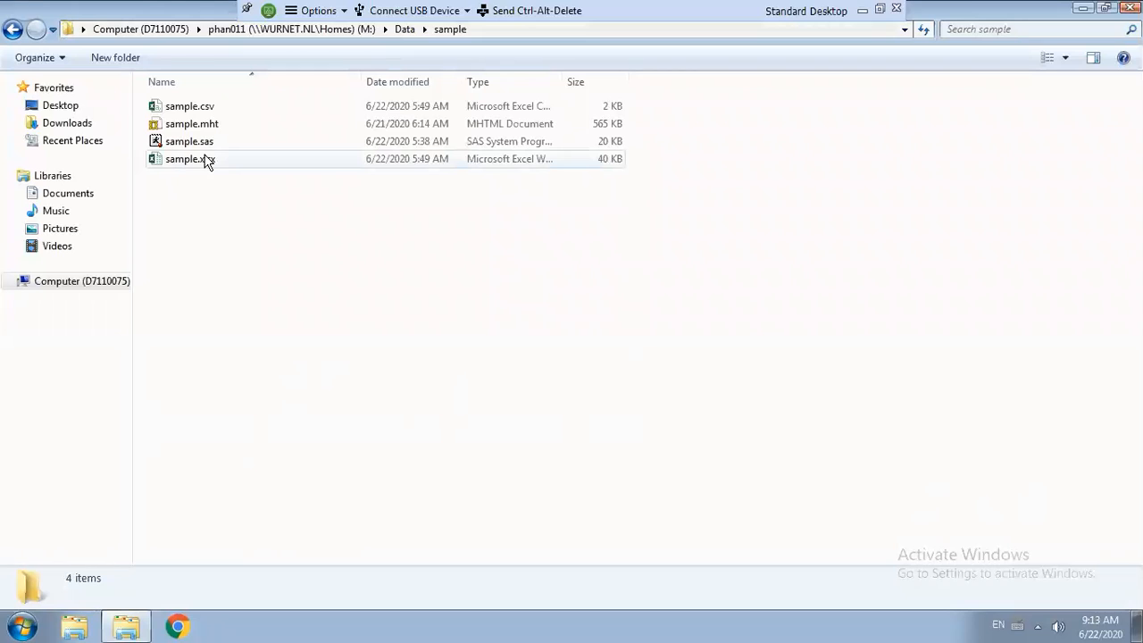
Step: Open the workbook sample.xlsx and look through the data rows of the Blad1 sheet
{"action": "double_click", "coordinate": [205, 160]}
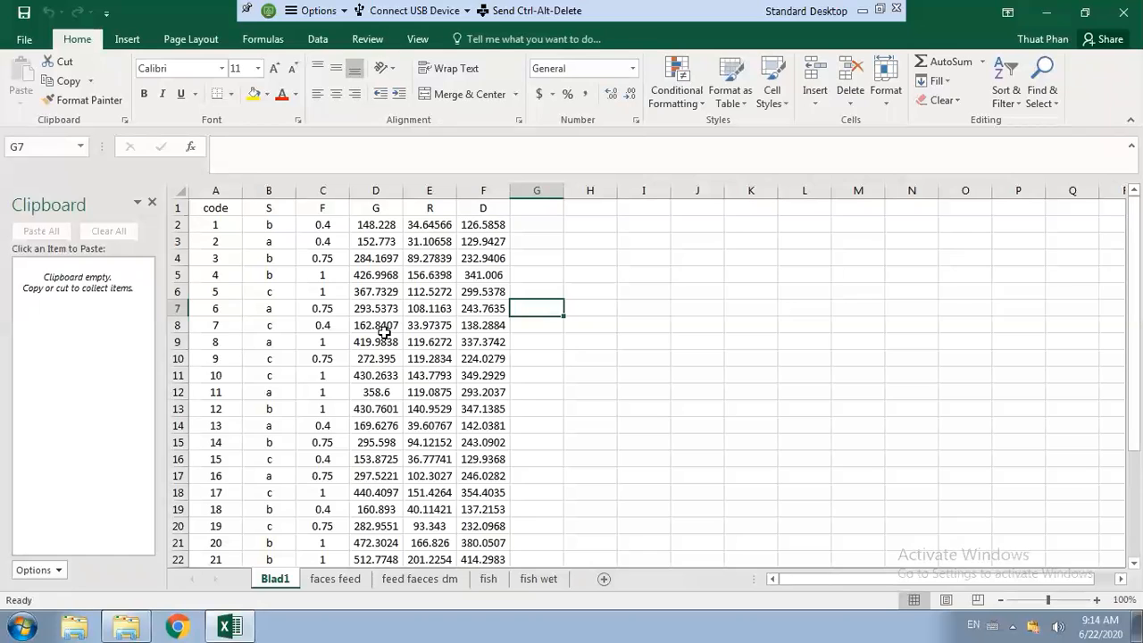
{"action": "scroll", "coordinate": [385, 270], "scroll_direction": "down", "scroll_amount": 1}
{"action": "scroll", "coordinate": [414, 451], "scroll_direction": "down", "scroll_amount": 8}
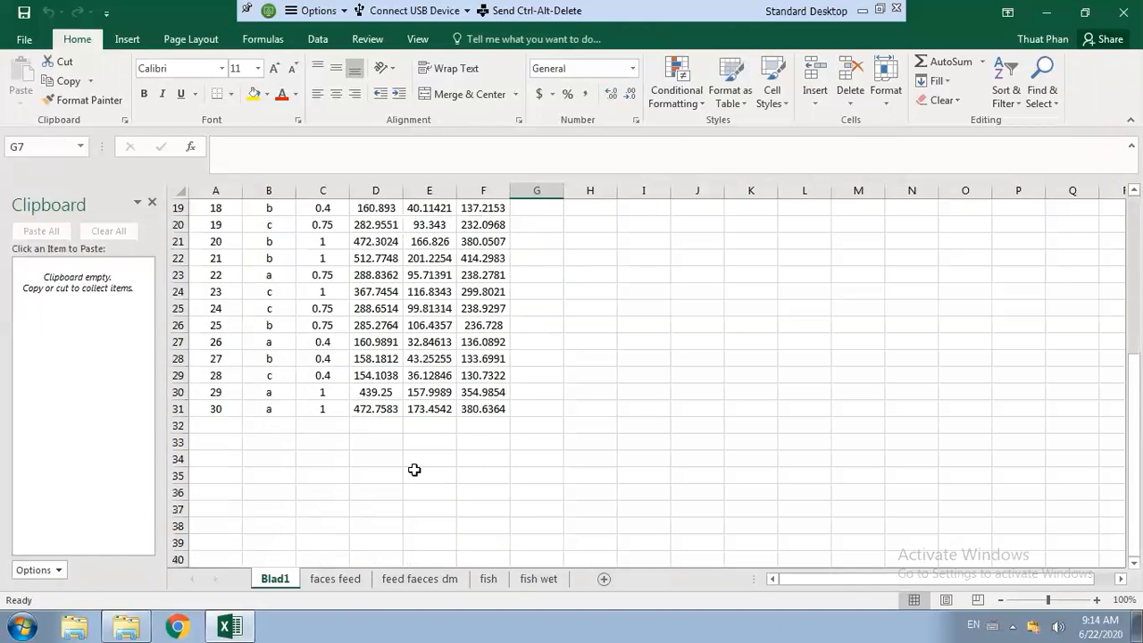
{"action": "scroll", "coordinate": [415, 465], "scroll_direction": "up", "scroll_amount": 2}
{"action": "scroll", "coordinate": [414, 464], "scroll_direction": "up", "scroll_amount": 6}
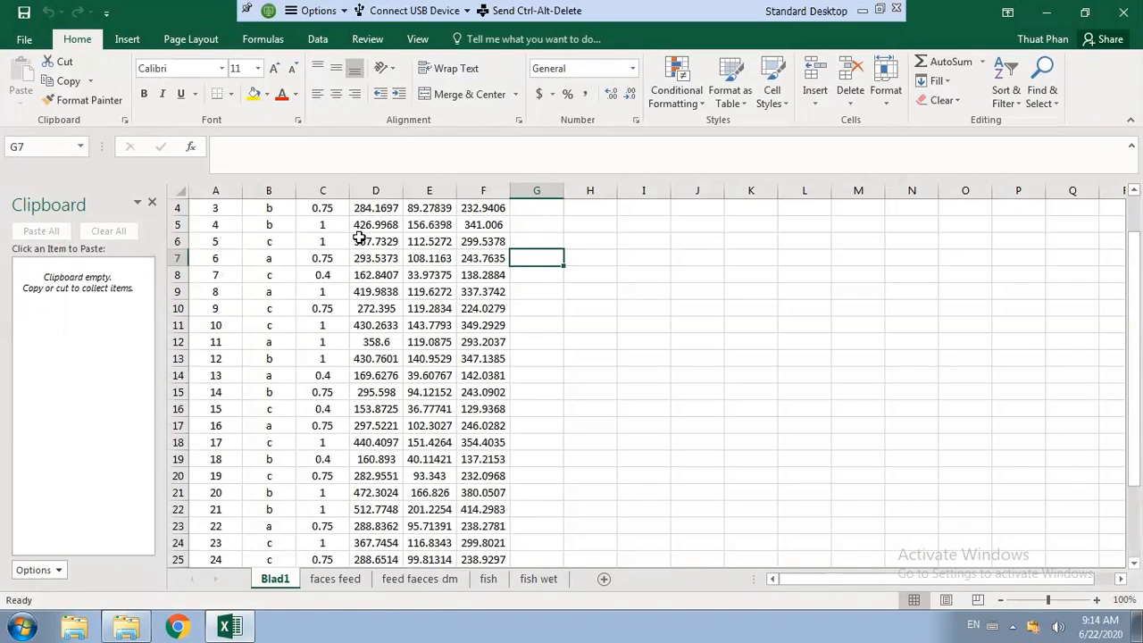
Step: Try a period in place of the value in cell C9 and restore the cell to 1
{"action": "left_click", "coordinate": [326, 296]}
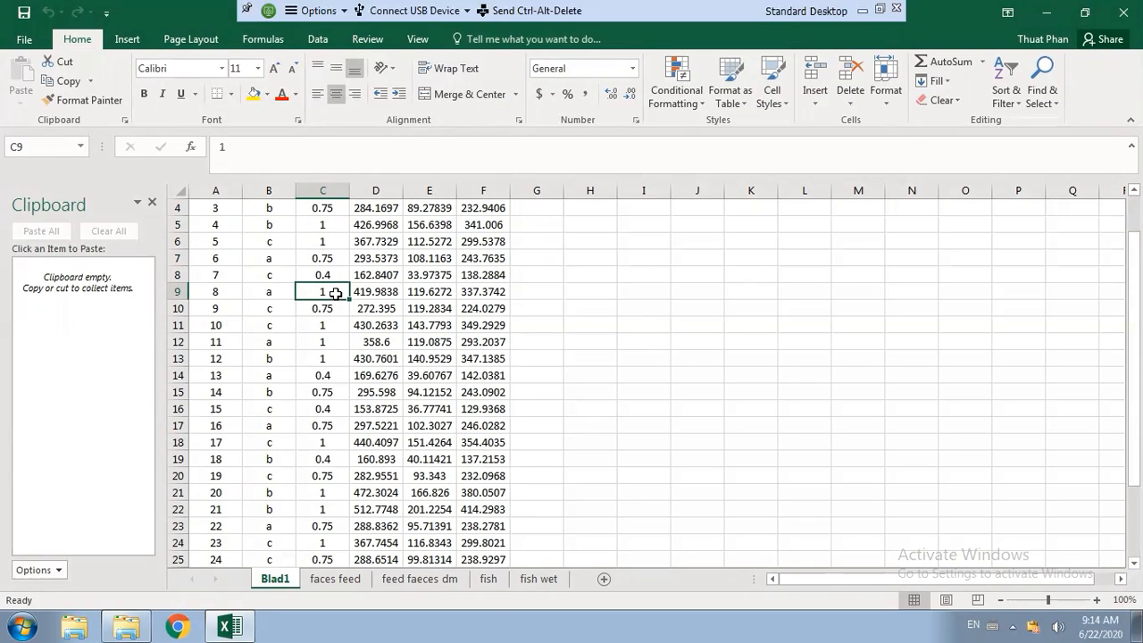
{"action": "type", "text": "."}
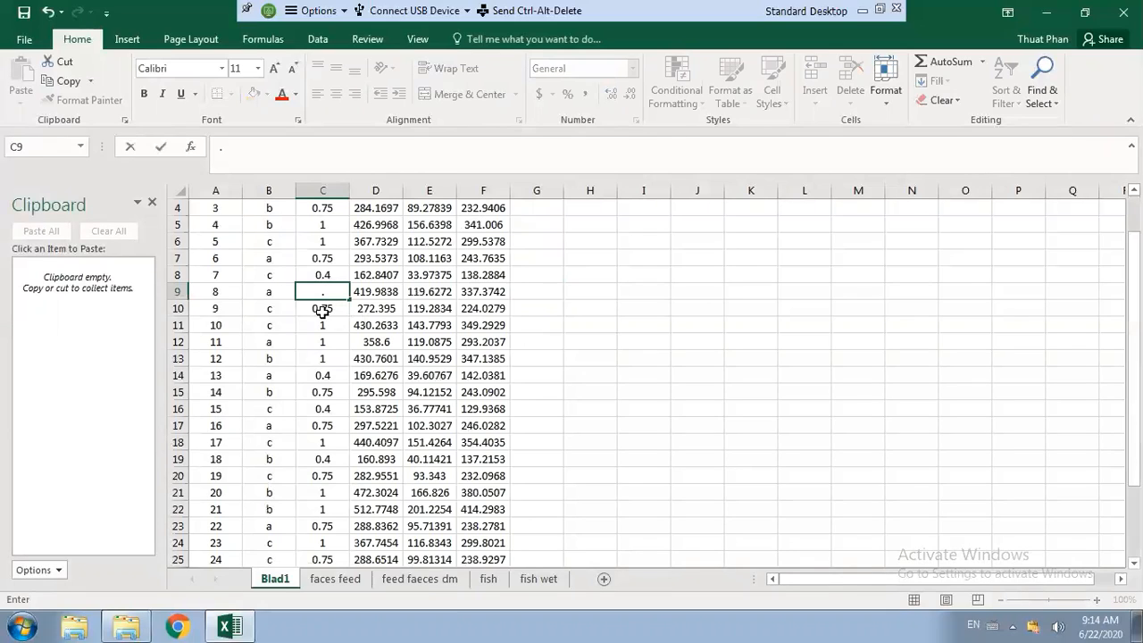
{"action": "key", "text": "BackSpace"}
{"action": "type", "text": "1"}
{"action": "left_click", "coordinate": [547, 325]}
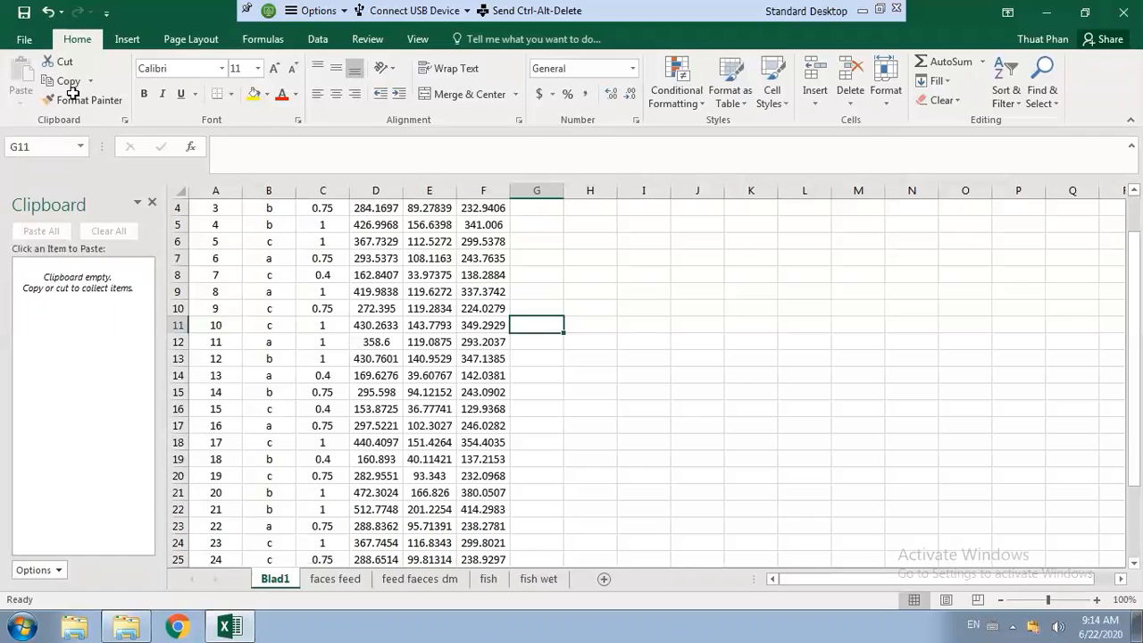
Step: Start saving a copy of the workbook in the current sample folder with CSV (MS-DOS) as the file type
{"action": "left_click", "coordinate": [27, 39]}
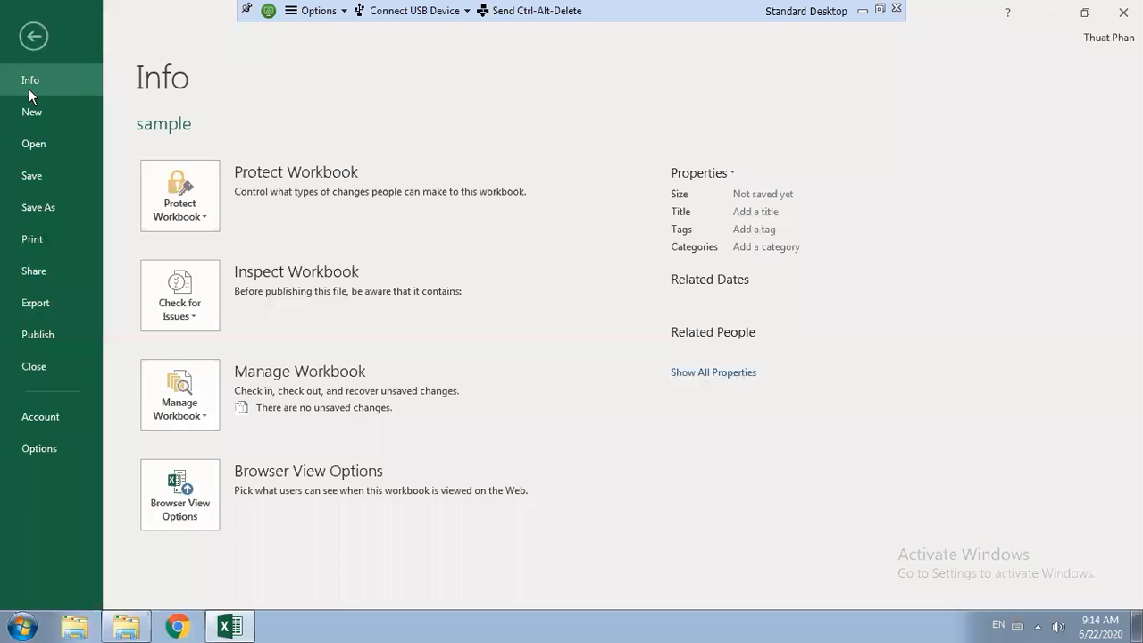
{"action": "left_click", "coordinate": [44, 205]}
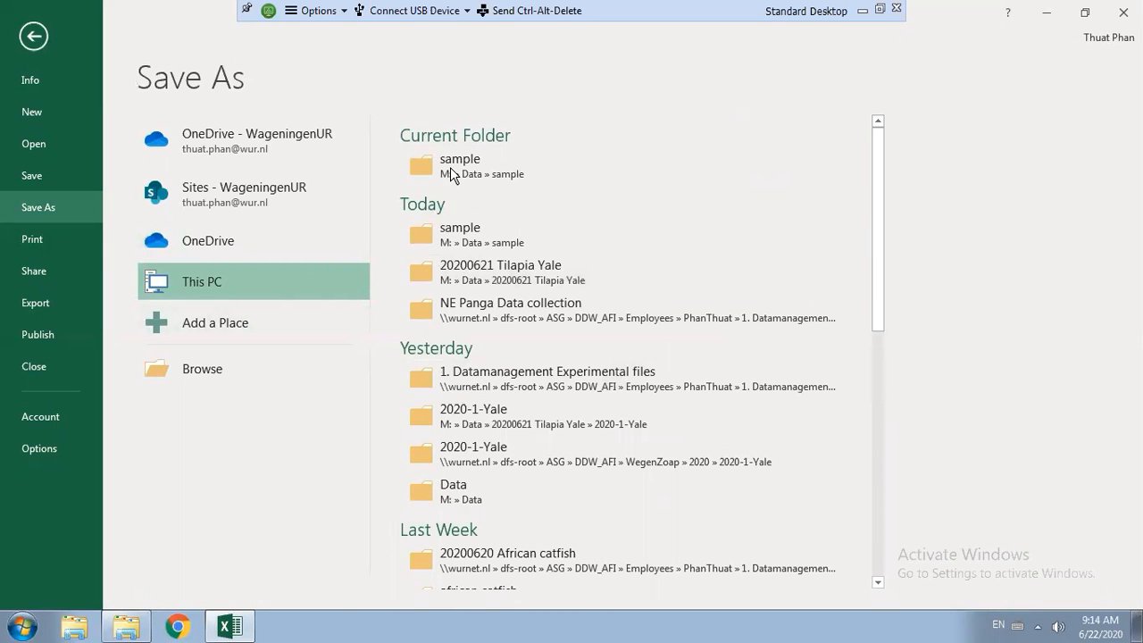
{"action": "left_click", "coordinate": [450, 168]}
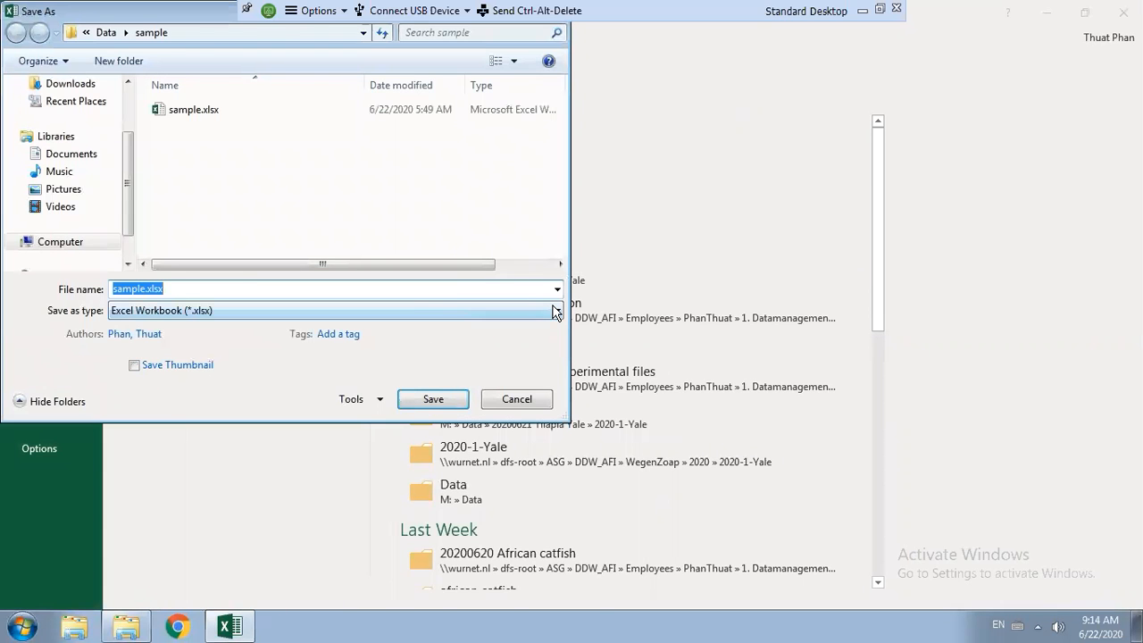
{"action": "left_click", "coordinate": [555, 311]}
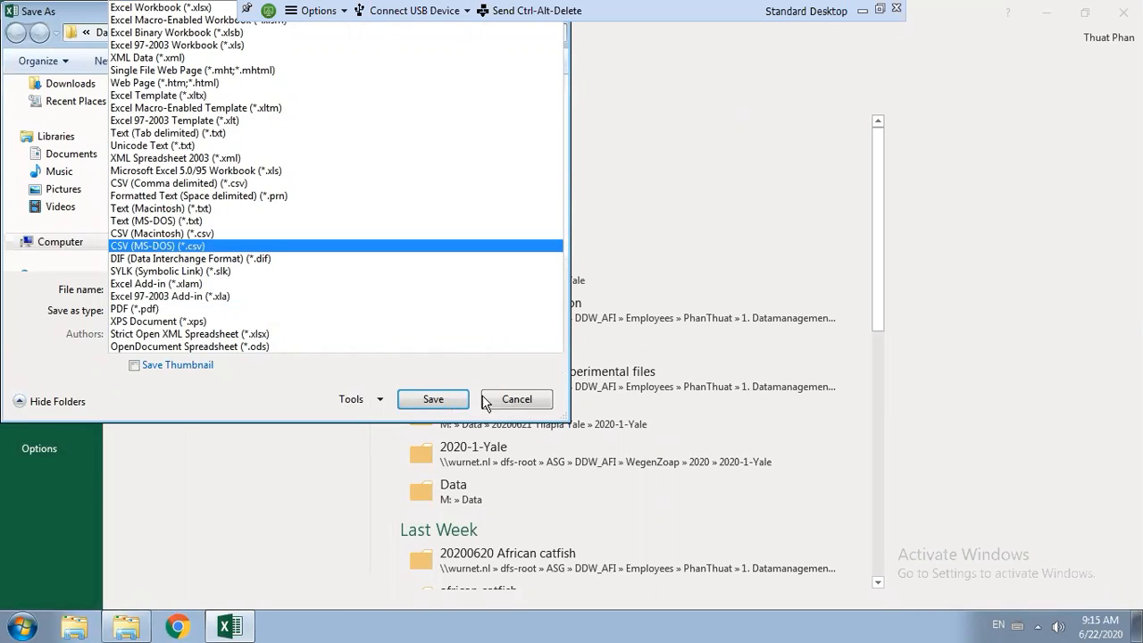
{"action": "left_click", "coordinate": [438, 403]}
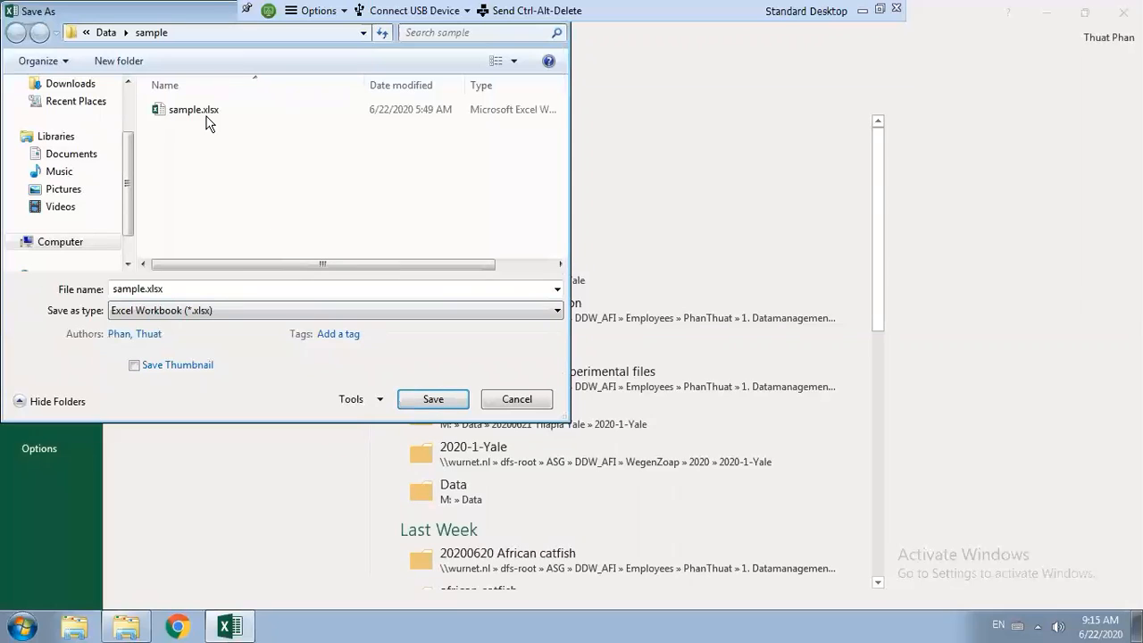
{"action": "left_click", "coordinate": [418, 333]}
{"action": "left_click", "coordinate": [412, 316]}
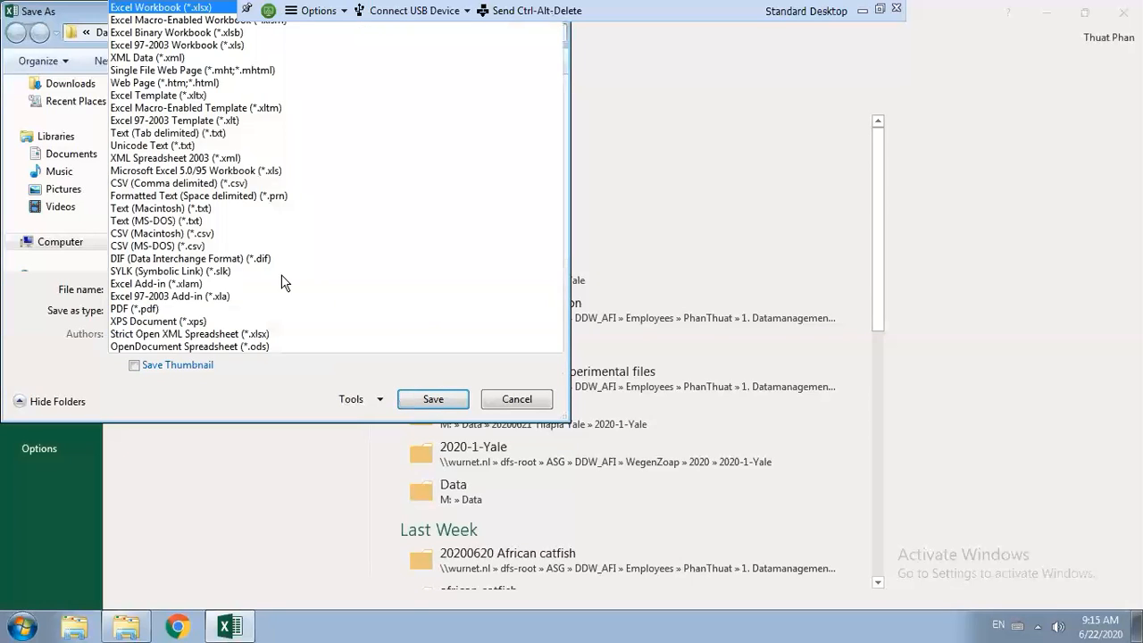
{"action": "left_click", "coordinate": [187, 241]}
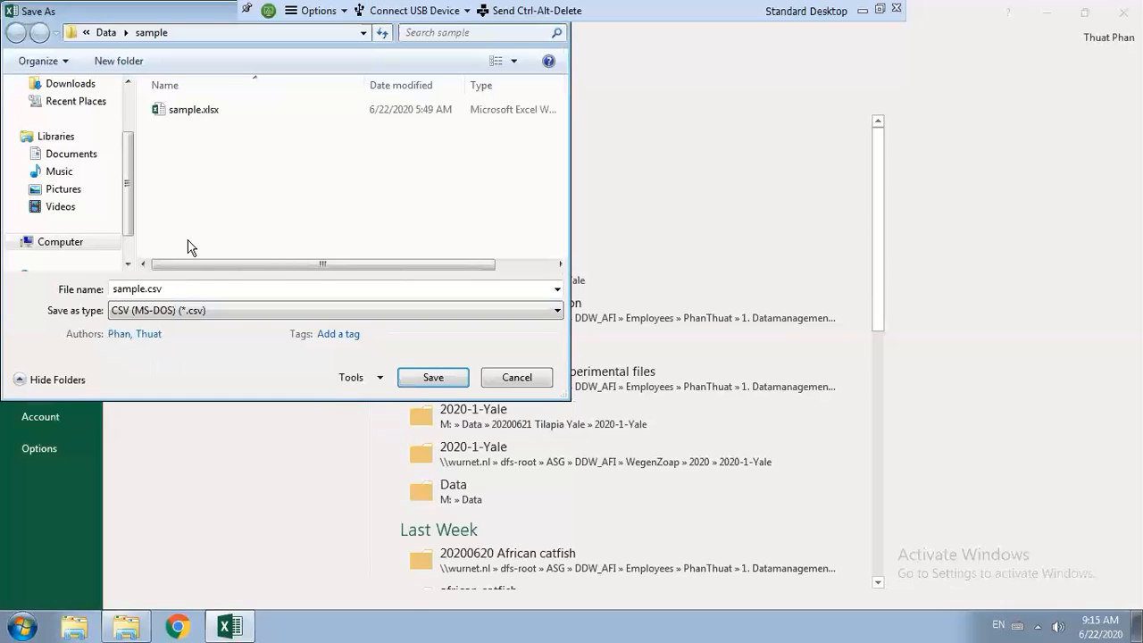
Step: Save as sample.csv, replacing the existing file, storing only the active sheet and keeping the CSV format
{"action": "left_click", "coordinate": [447, 378]}
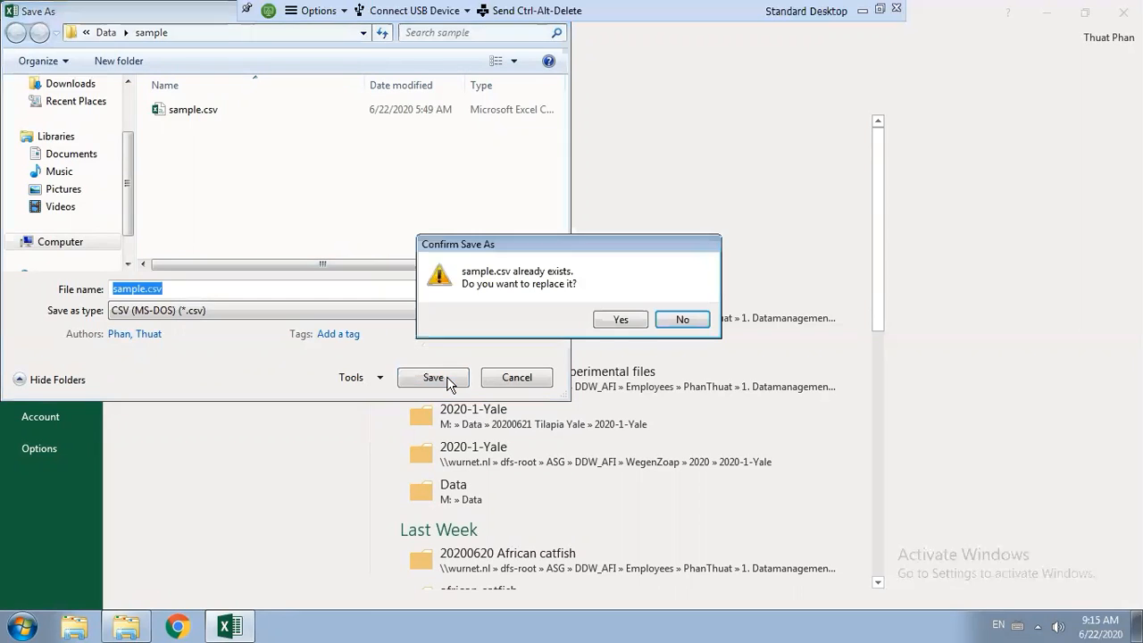
{"action": "left_click", "coordinate": [624, 318]}
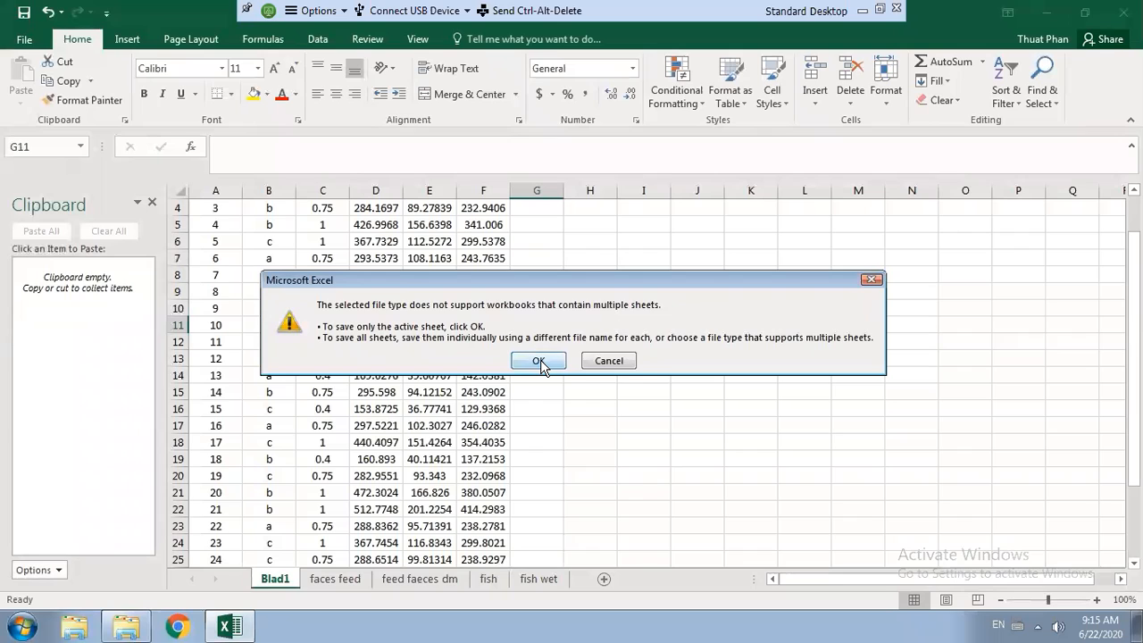
{"action": "left_click", "coordinate": [539, 362]}
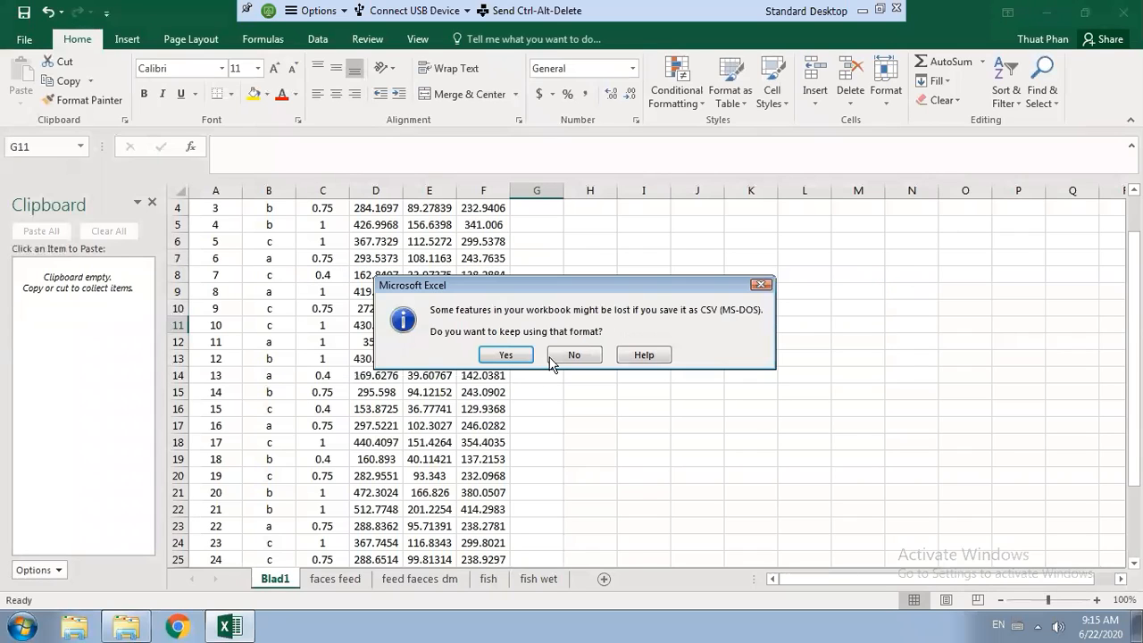
{"action": "left_click", "coordinate": [519, 356]}
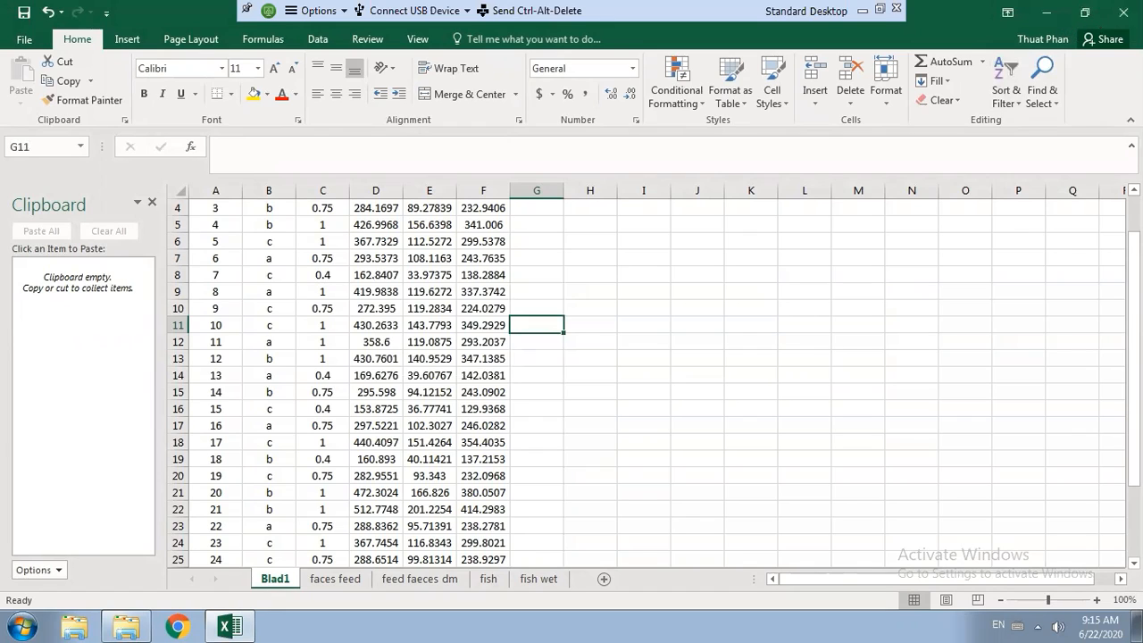
Step: Close the workbook without saving any further changes to sample.csv
{"action": "left_click", "coordinate": [1123, 12]}
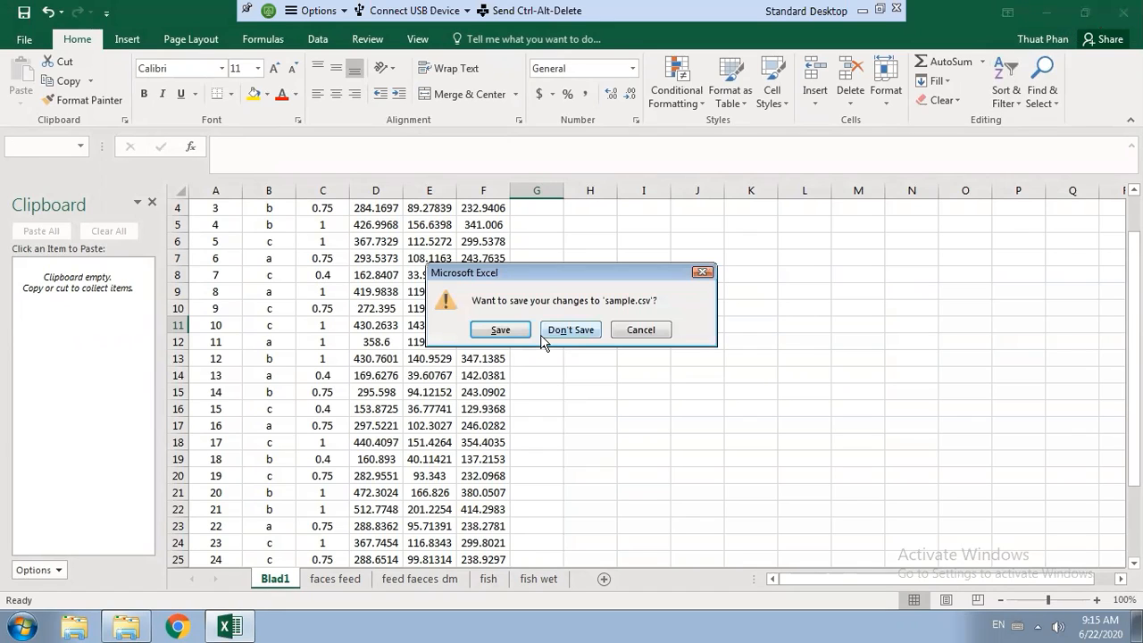
{"action": "left_click", "coordinate": [500, 331]}
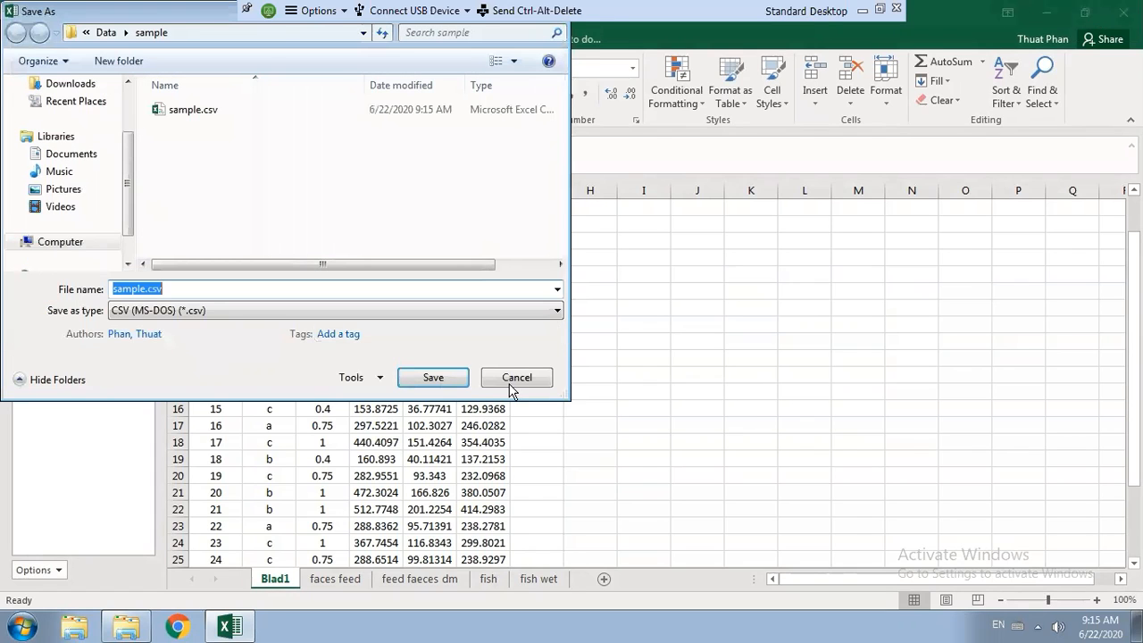
{"action": "left_click", "coordinate": [512, 379]}
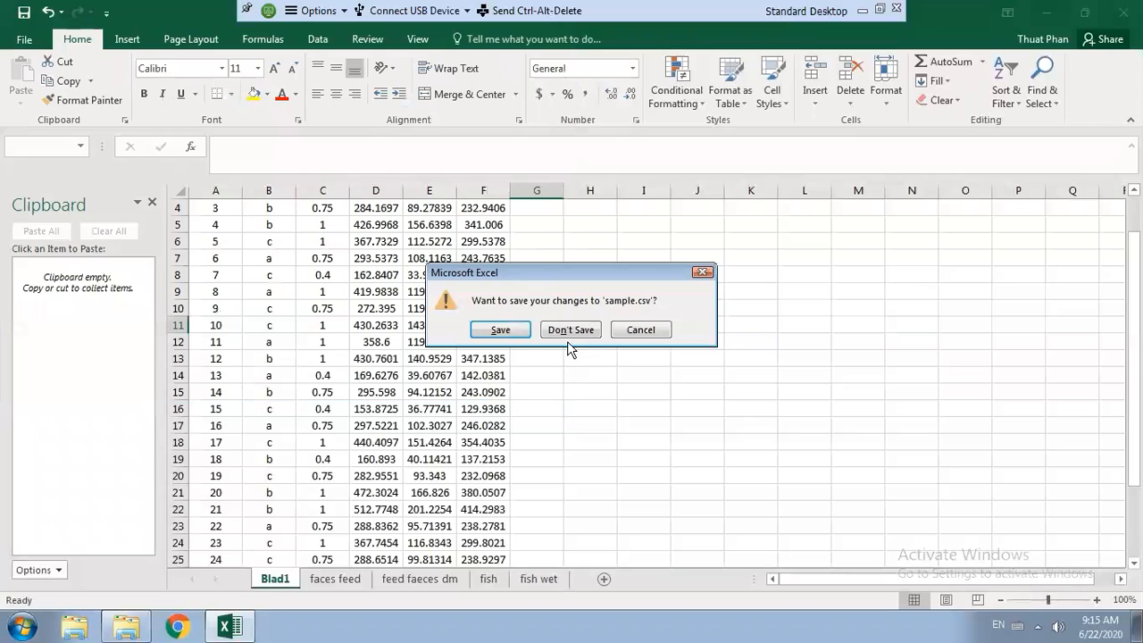
{"action": "left_click", "coordinate": [566, 330]}
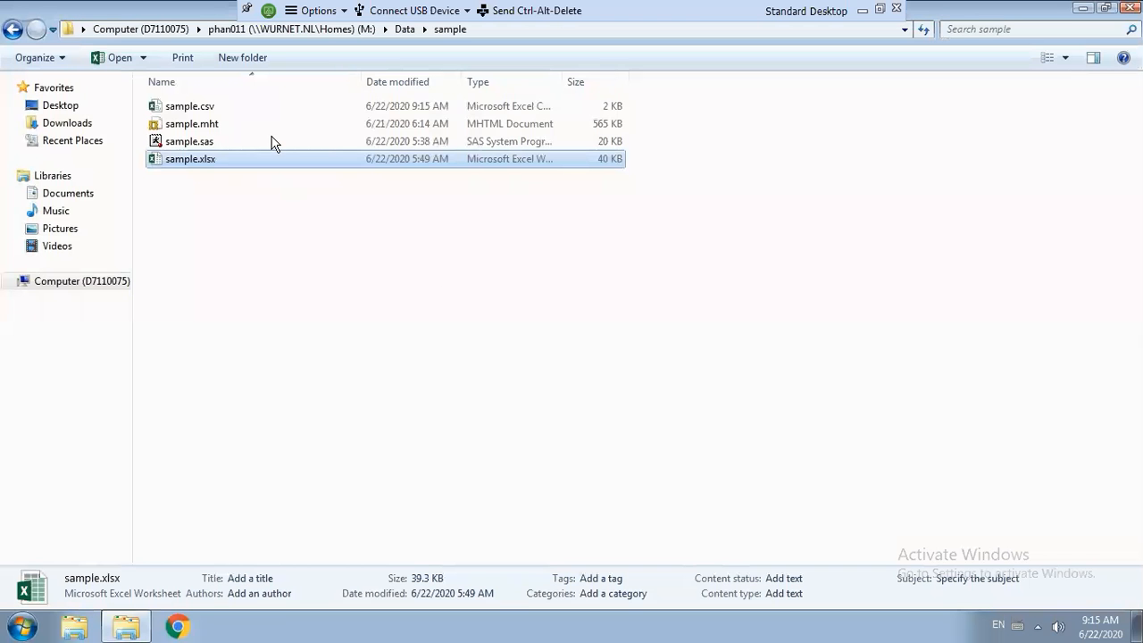
Step: Open the program file sample.sas from the sample folder and bring SAS to the front
{"action": "left_click", "coordinate": [206, 148]}
{"action": "double_click", "coordinate": [206, 148]}
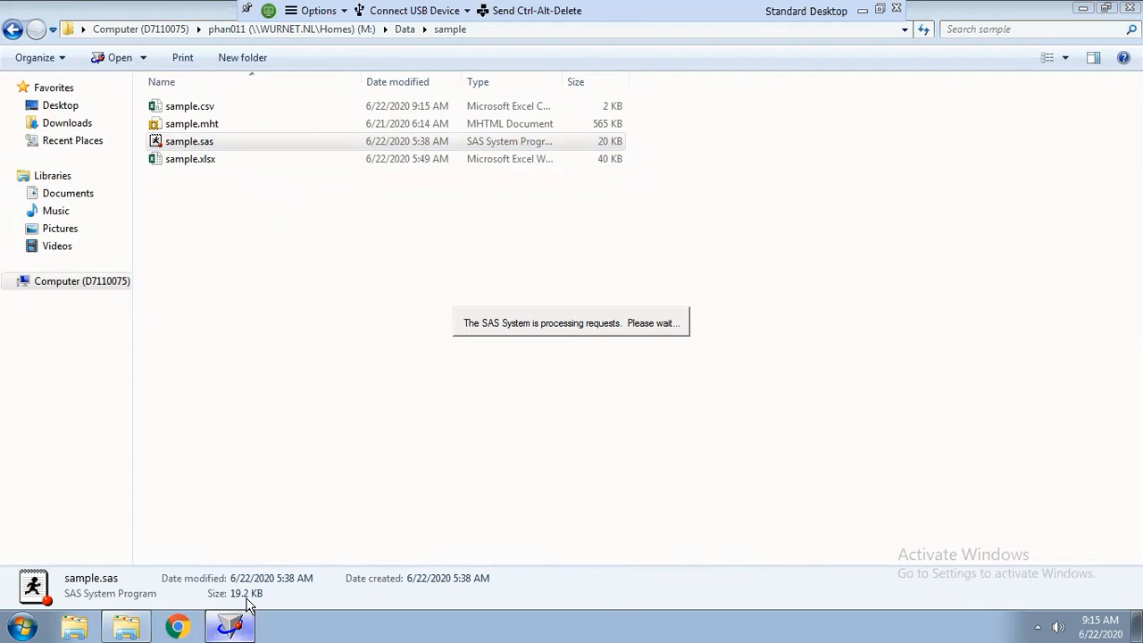
{"action": "mouse_move", "coordinate": [241, 604]}
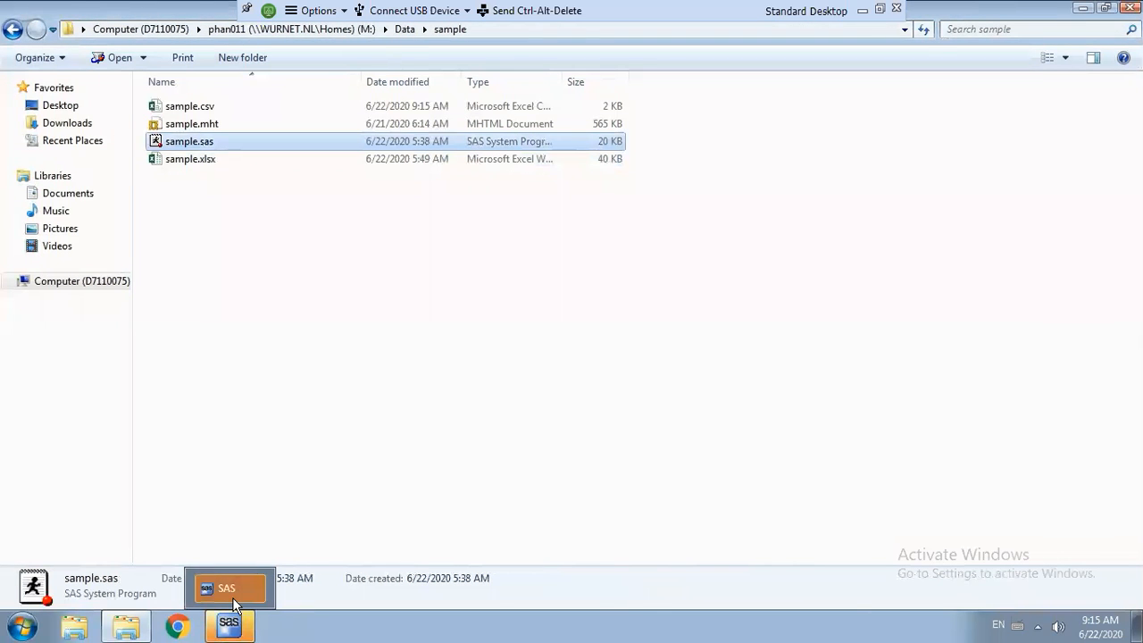
{"action": "left_click", "coordinate": [233, 597]}
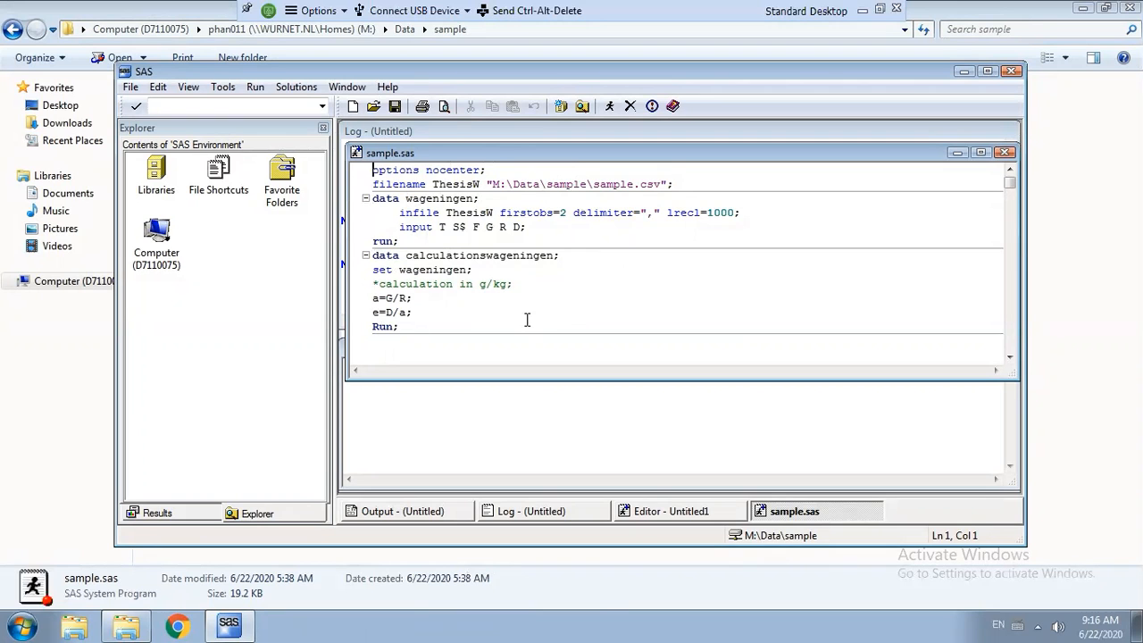
Step: Skim the SAS program and compare the path in its filename statement with the sample folder's address in File Explorer
{"action": "scroll", "coordinate": [527, 312], "scroll_direction": "down", "scroll_amount": 12}
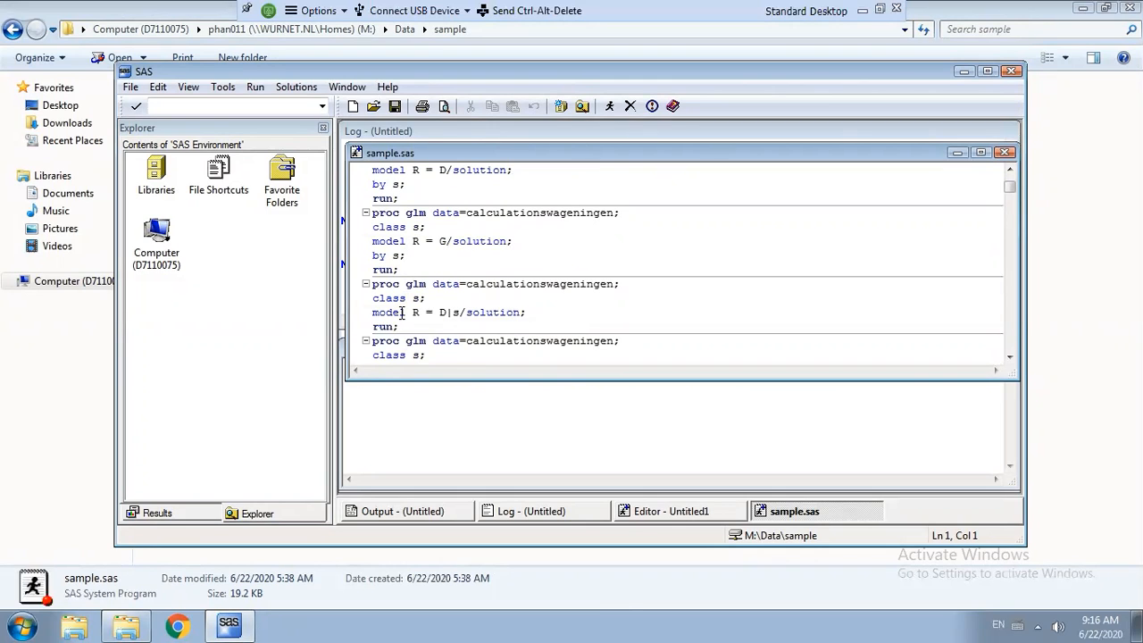
{"action": "scroll", "coordinate": [406, 352], "scroll_direction": "up", "scroll_amount": 5}
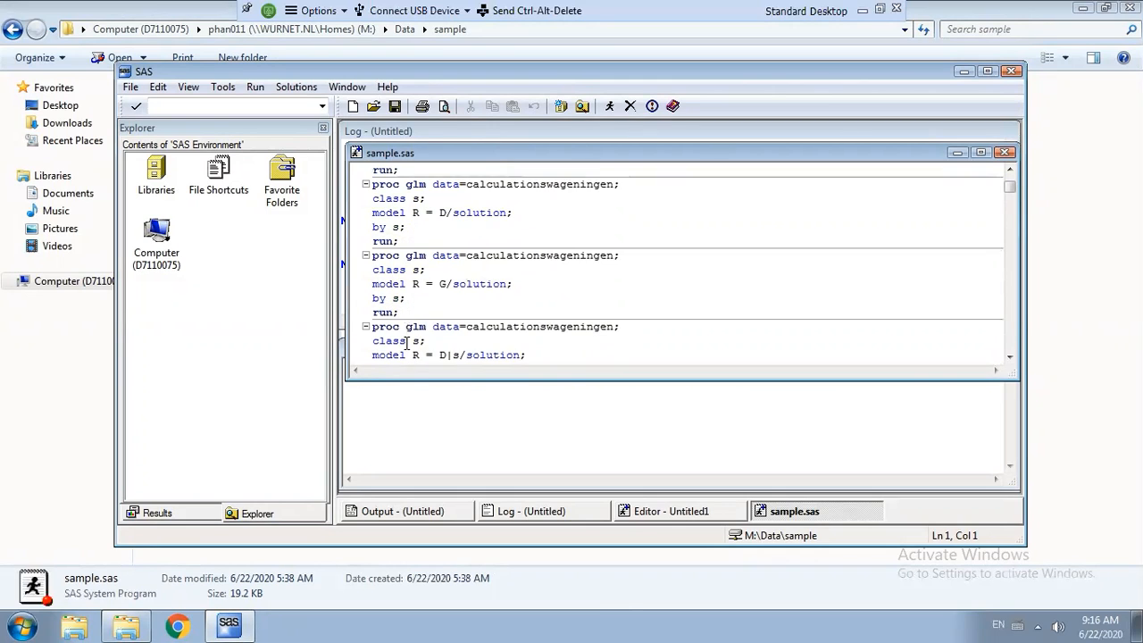
{"action": "scroll", "coordinate": [406, 343], "scroll_direction": "up", "scroll_amount": 2}
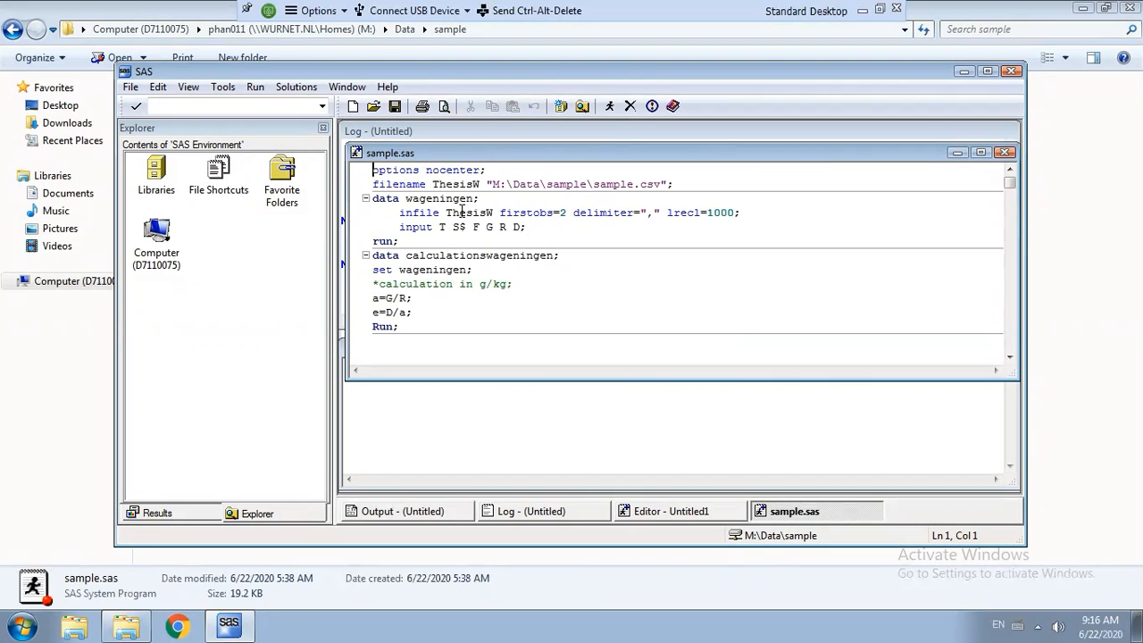
{"action": "left_click", "coordinate": [531, 226]}
{"action": "left_click_drag", "start_coordinate": [491, 184], "coordinate": [598, 194]}
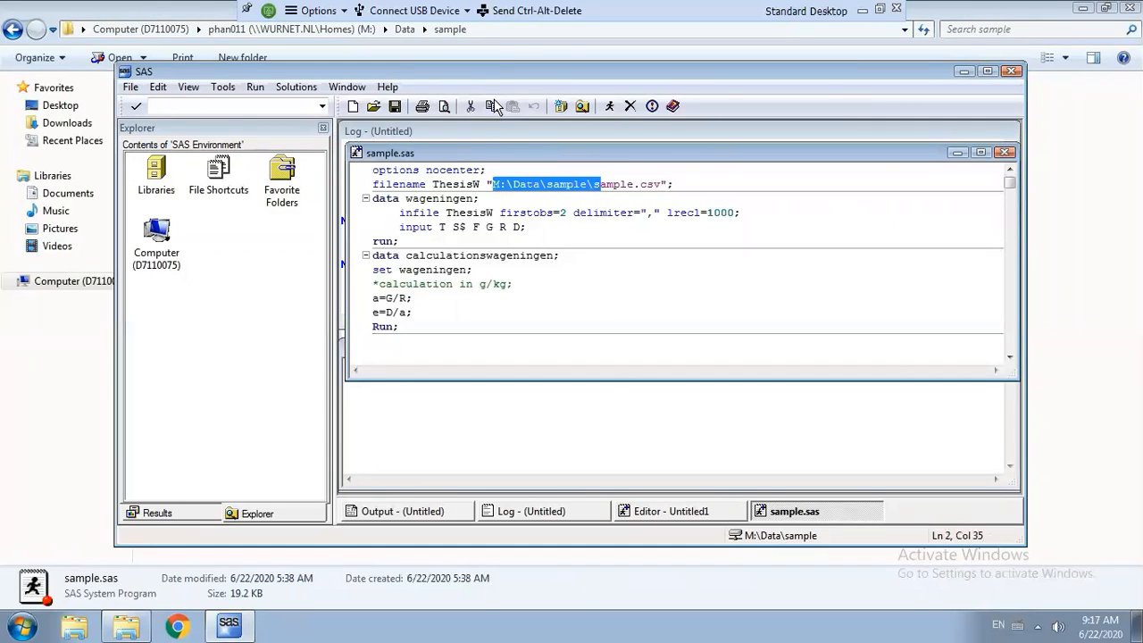
{"action": "left_click", "coordinate": [498, 30]}
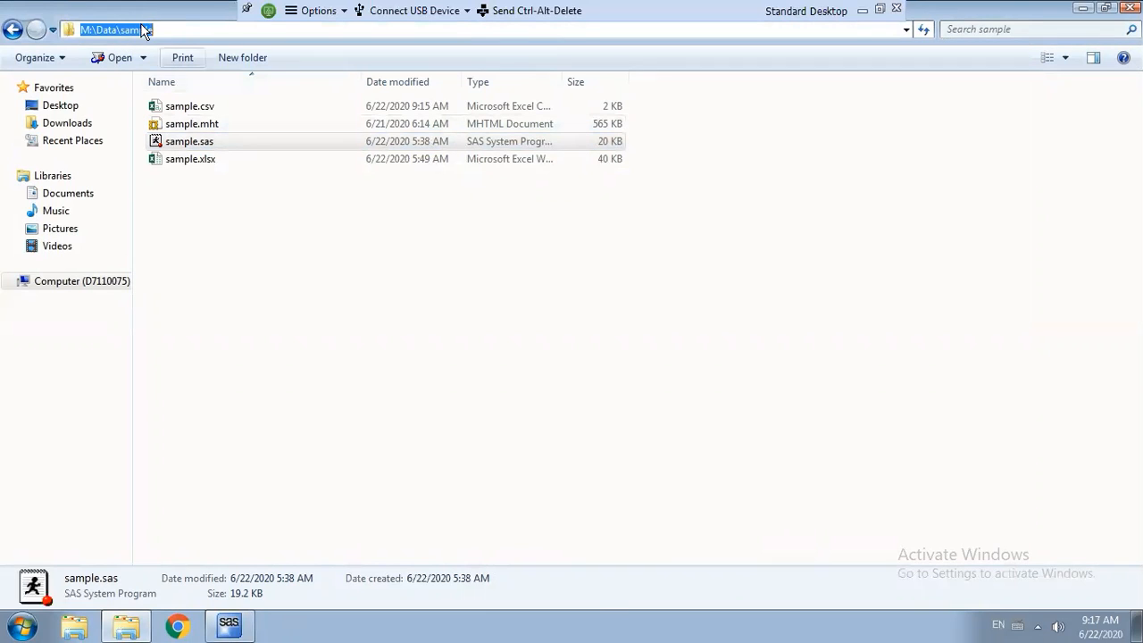
{"action": "right_click", "coordinate": [143, 29]}
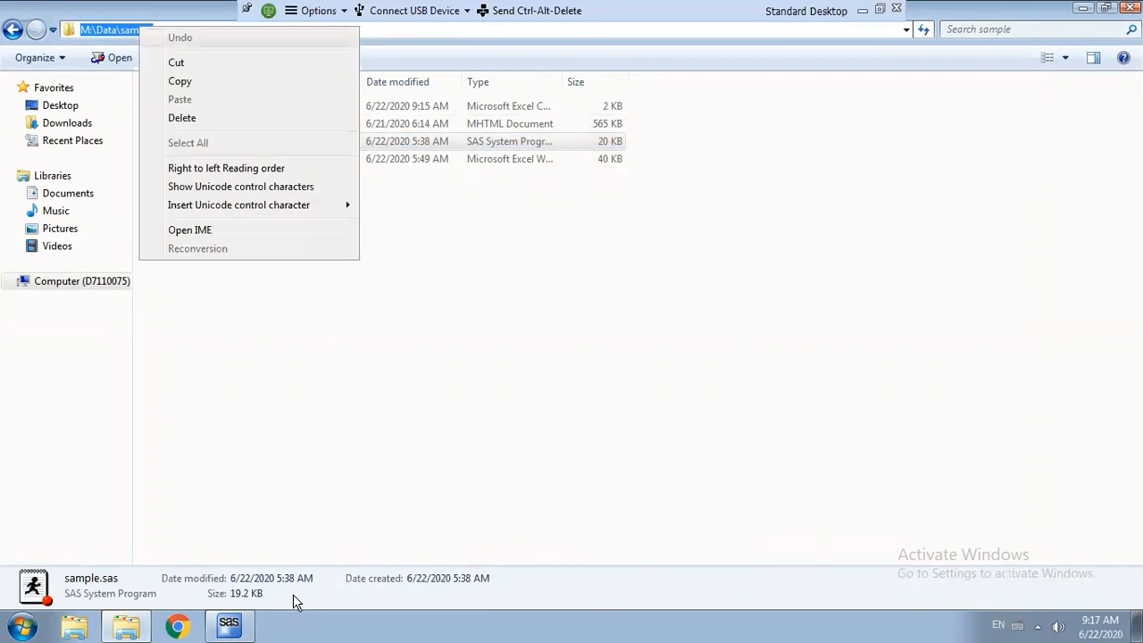
{"action": "left_click", "coordinate": [231, 624]}
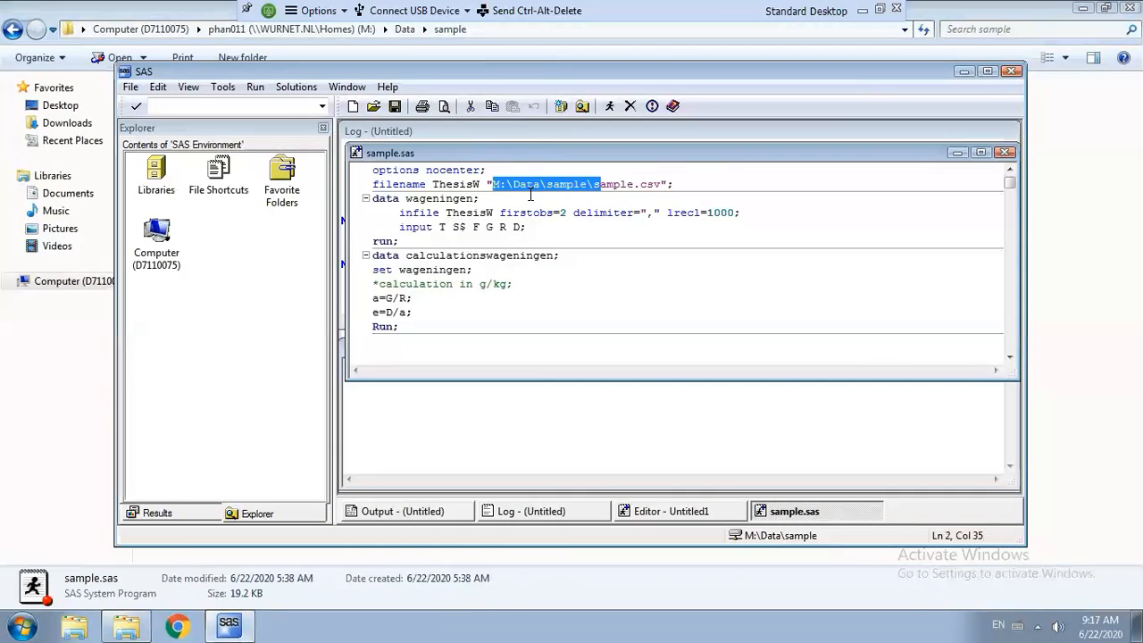
{"action": "left_click", "coordinate": [561, 187]}
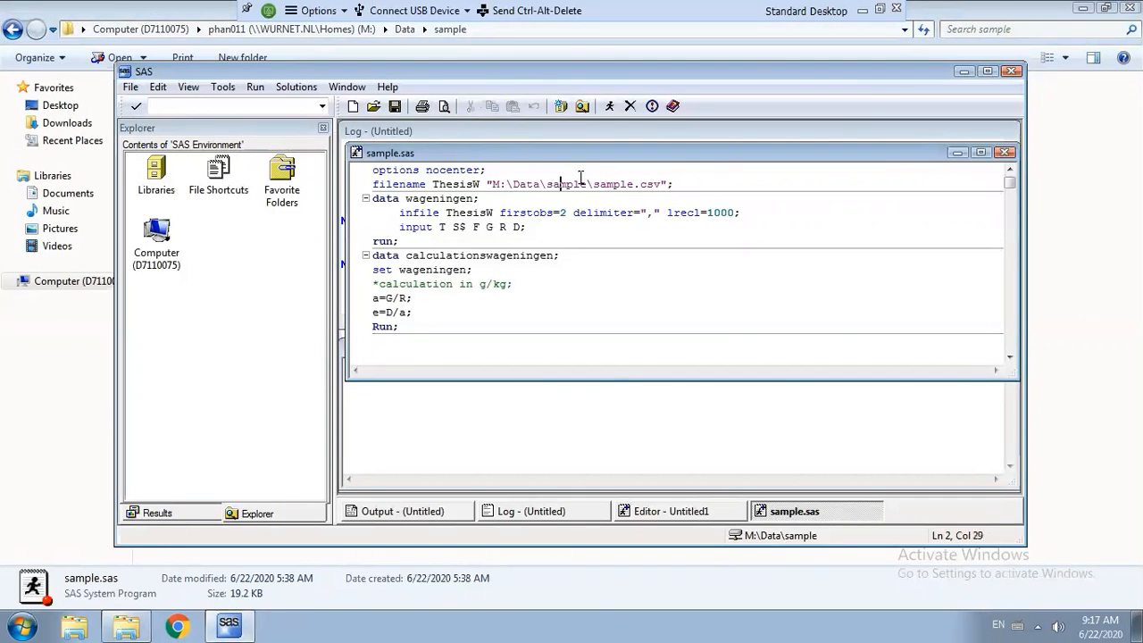
Step: Examine the CSV file name, the input variables, the a and e calculations, and the first proc glm block
{"action": "left_click", "coordinate": [628, 184]}
{"action": "left_click", "coordinate": [443, 227]}
{"action": "left_click", "coordinate": [465, 227]}
{"action": "scroll", "coordinate": [525, 284], "scroll_direction": "down", "scroll_amount": 1}
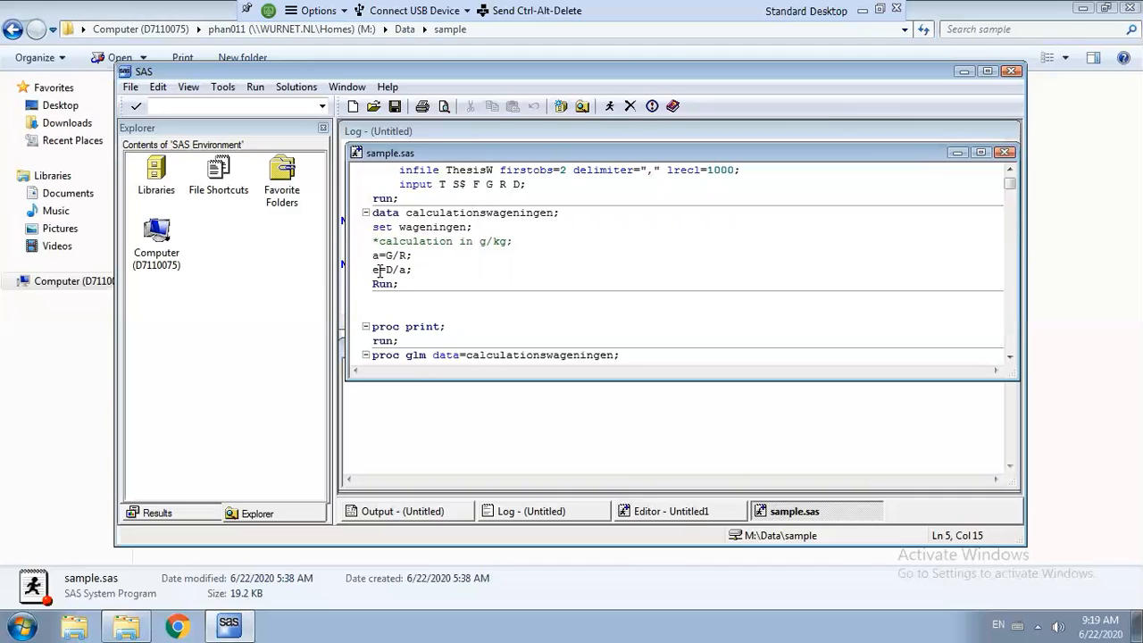
{"action": "left_click", "coordinate": [380, 269]}
{"action": "scroll", "coordinate": [414, 308], "scroll_direction": "down", "scroll_amount": 3}
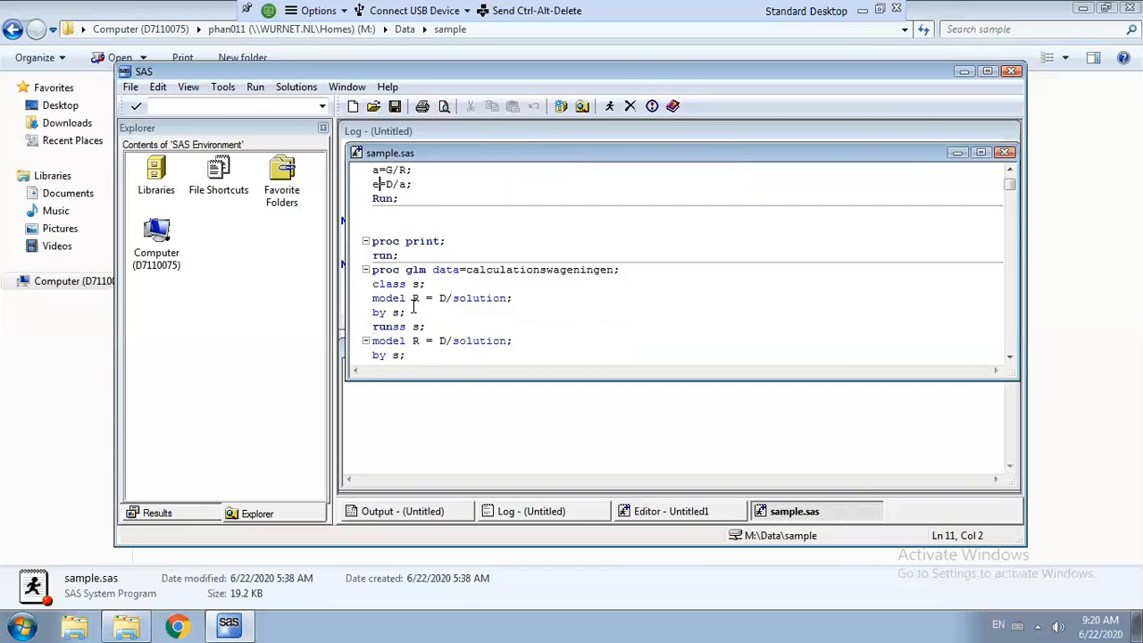
{"action": "scroll", "coordinate": [415, 308], "scroll_direction": "up", "scroll_amount": 1}
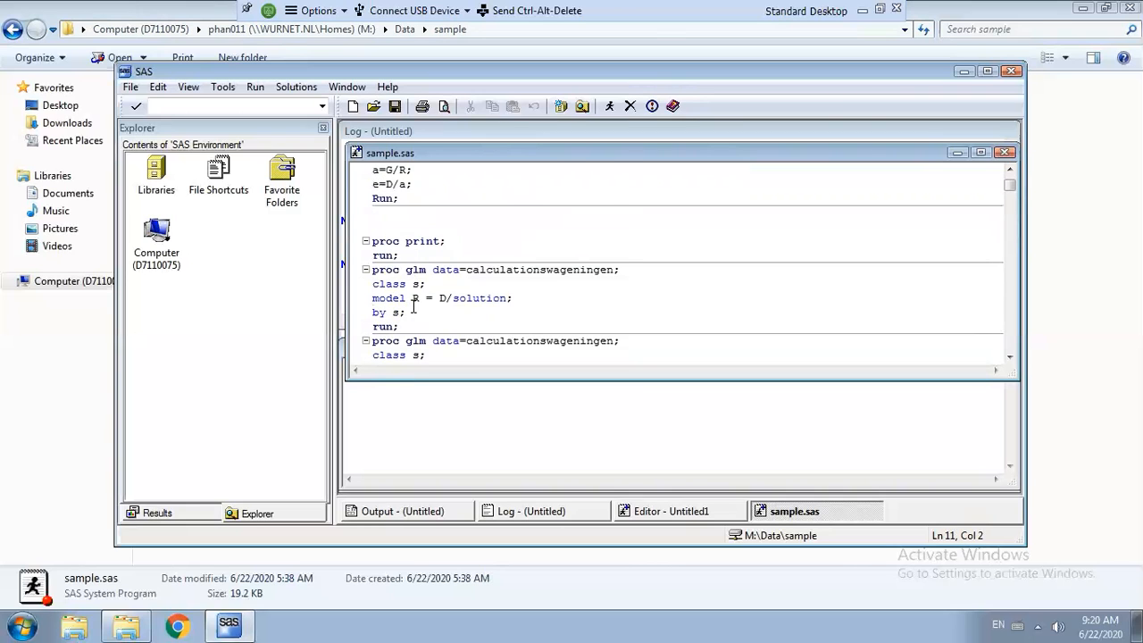
Step: Run the program from options nocenter through the proc print block and look over the printed data table
{"action": "scroll", "coordinate": [414, 308], "scroll_direction": "up", "scroll_amount": 1}
{"action": "scroll", "coordinate": [410, 301], "scroll_direction": "up", "scroll_amount": 1}
{"action": "scroll", "coordinate": [410, 301], "scroll_direction": "down", "scroll_amount": 1}
{"action": "left_click_drag", "start_coordinate": [405, 296], "coordinate": [363, 145]}
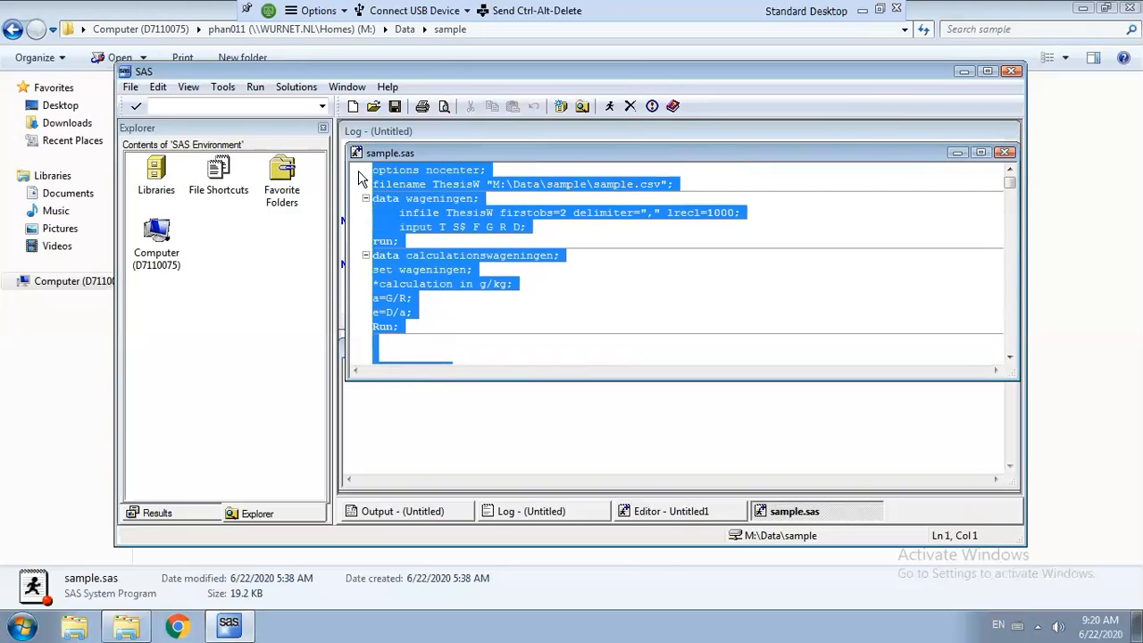
{"action": "left_click", "coordinate": [609, 106]}
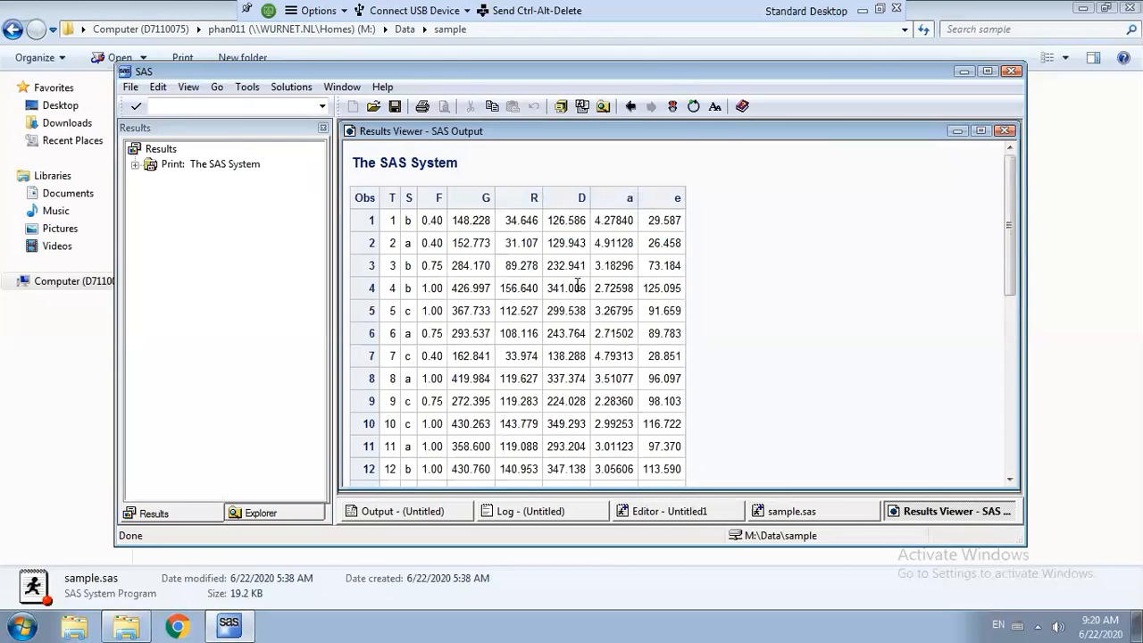
{"action": "scroll", "coordinate": [575, 284], "scroll_direction": "down", "scroll_amount": 5}
{"action": "scroll", "coordinate": [572, 284], "scroll_direction": "up", "scroll_amount": 10}
Step: Check the log from its start for the SAS session notes, the submitted data wageningen step and the infile notes for sample.csv
{"action": "left_click", "coordinate": [490, 513]}
{"action": "scroll", "coordinate": [552, 268], "scroll_direction": "up", "scroll_amount": 2}
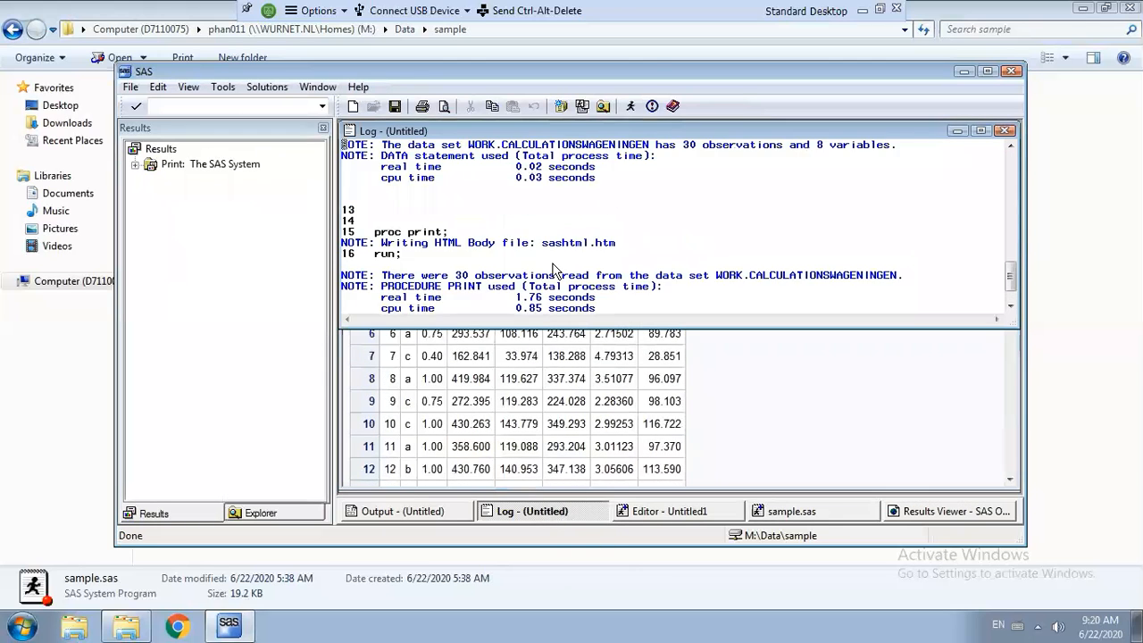
{"action": "scroll", "coordinate": [552, 268], "scroll_direction": "up", "scroll_amount": 5}
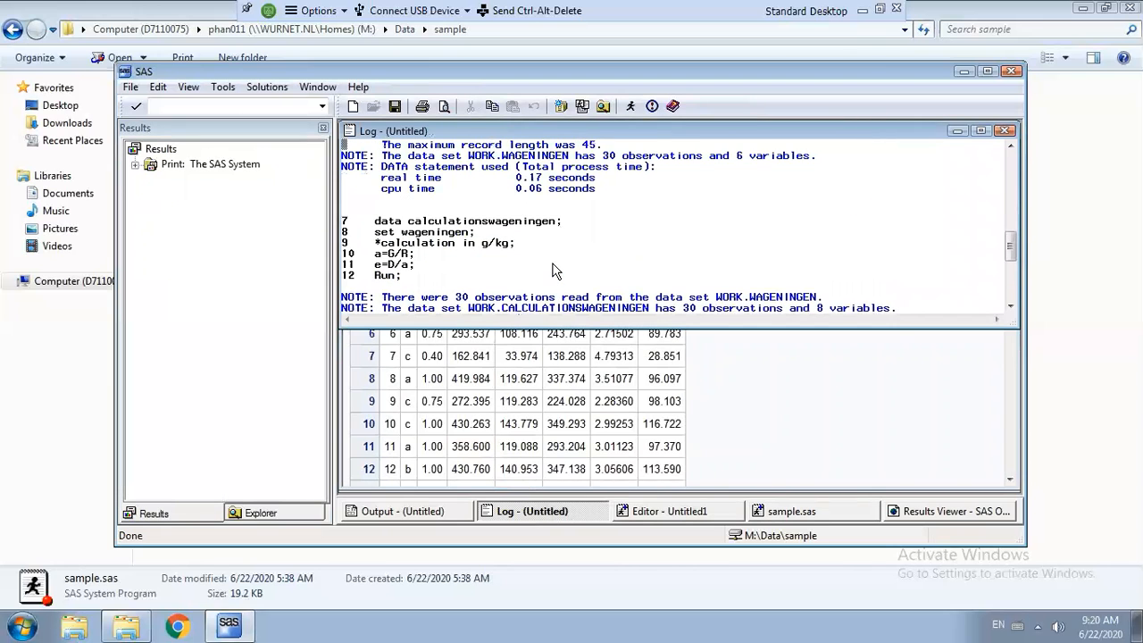
{"action": "scroll", "coordinate": [553, 268], "scroll_direction": "up", "scroll_amount": 10}
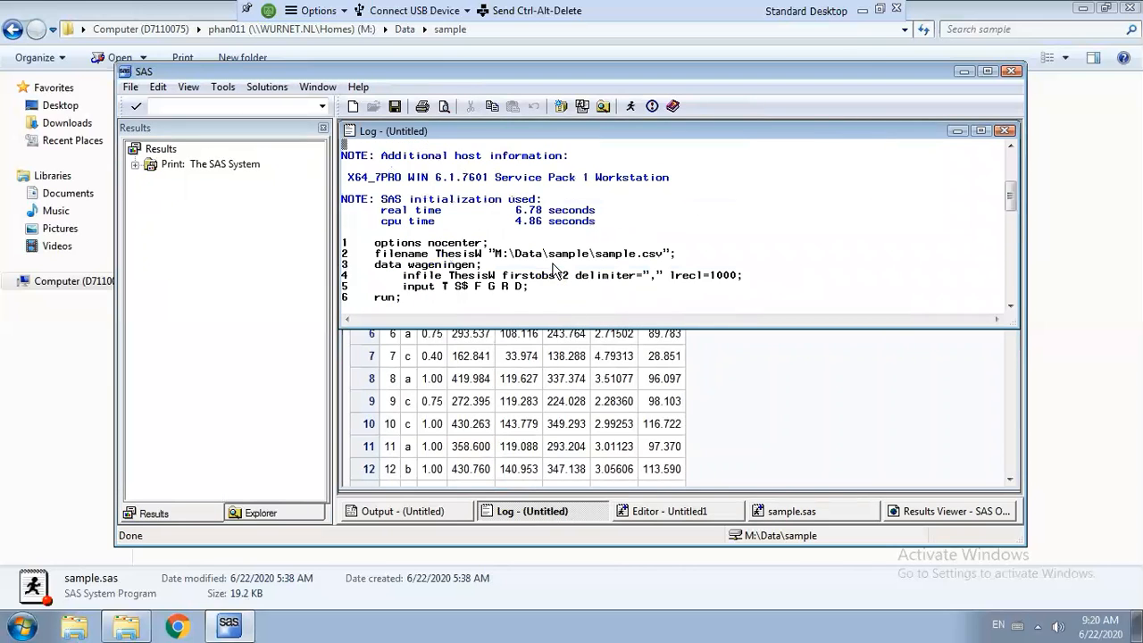
{"action": "scroll", "coordinate": [553, 268], "scroll_direction": "up", "scroll_amount": 1}
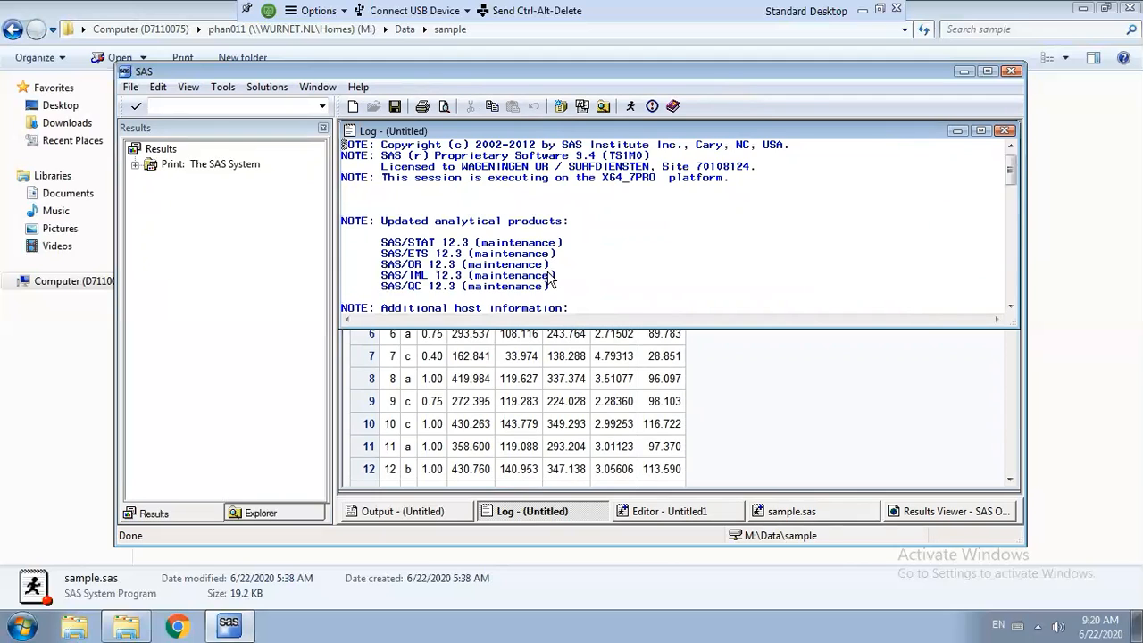
{"action": "scroll", "coordinate": [549, 279], "scroll_direction": "down", "scroll_amount": 2}
{"action": "scroll", "coordinate": [550, 279], "scroll_direction": "down", "scroll_amount": 2}
{"action": "scroll", "coordinate": [550, 278], "scroll_direction": "down", "scroll_amount": 1}
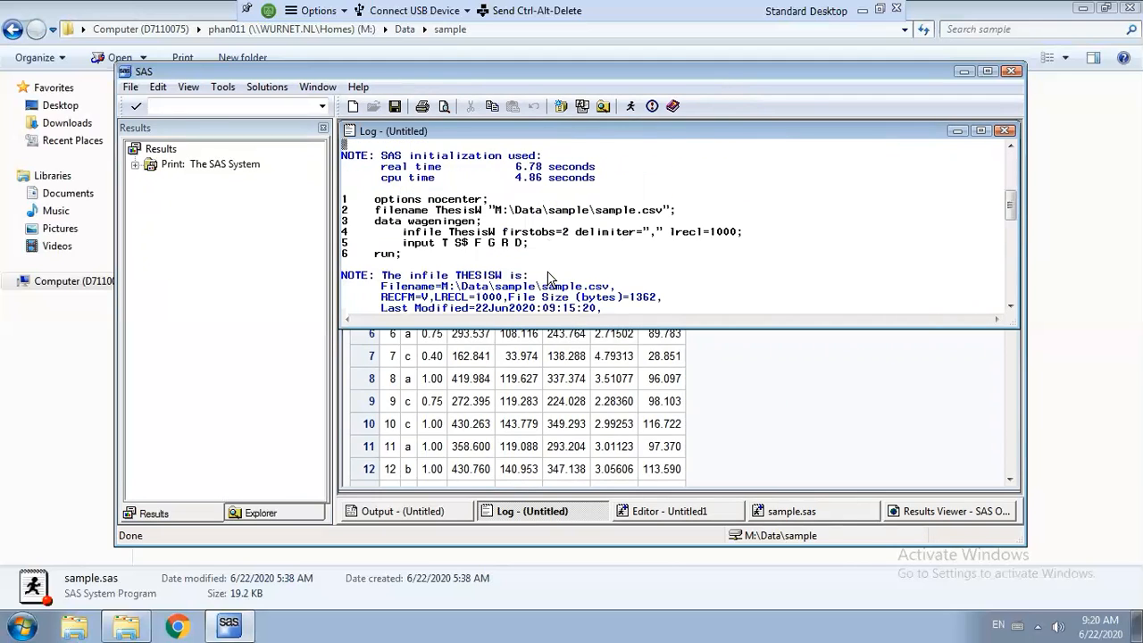
{"action": "scroll", "coordinate": [549, 278], "scroll_direction": "down", "scroll_amount": 3}
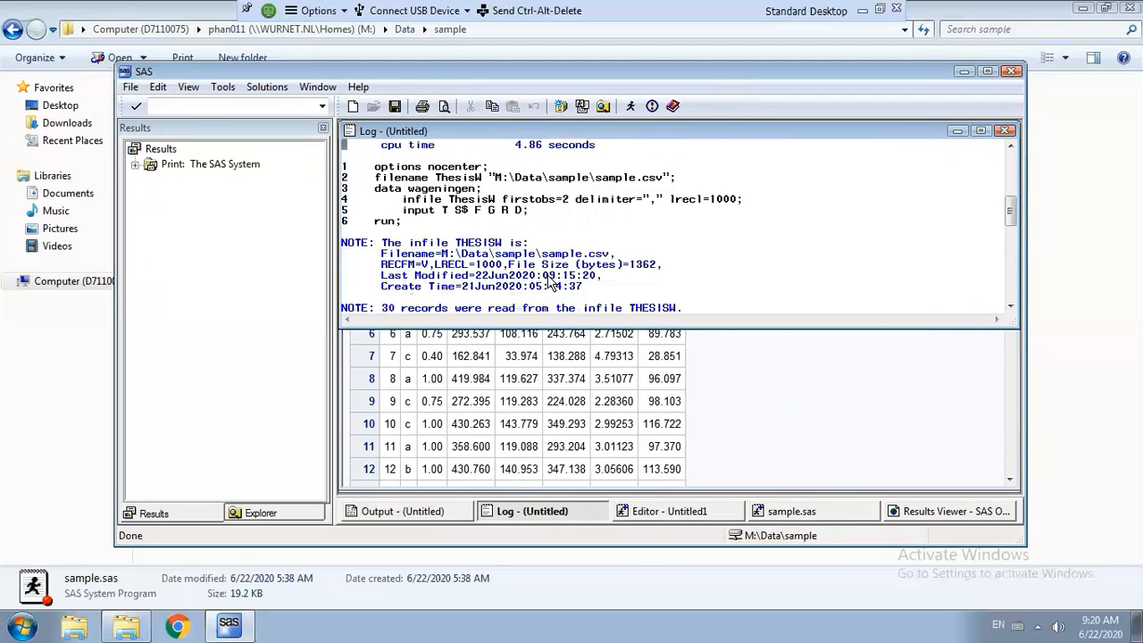
{"action": "scroll", "coordinate": [549, 284], "scroll_direction": "down", "scroll_amount": 1}
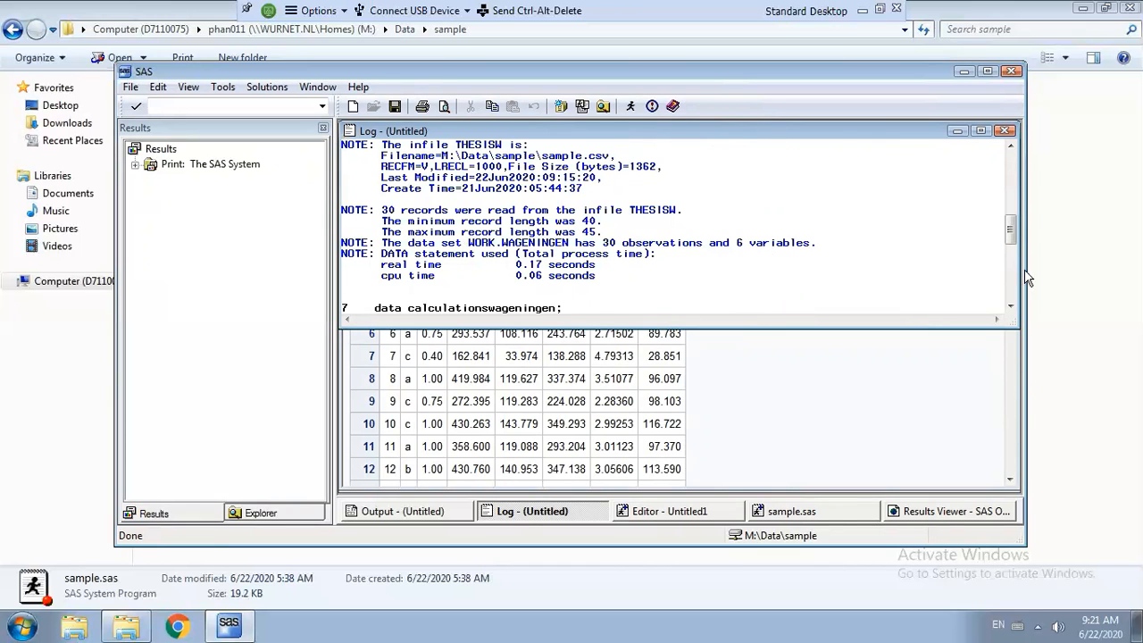
Step: Read the remaining log notes on the wageningen and calculationswageningen data sets and the proc print run
{"action": "scroll", "coordinate": [830, 301], "scroll_direction": "down", "scroll_amount": 3}
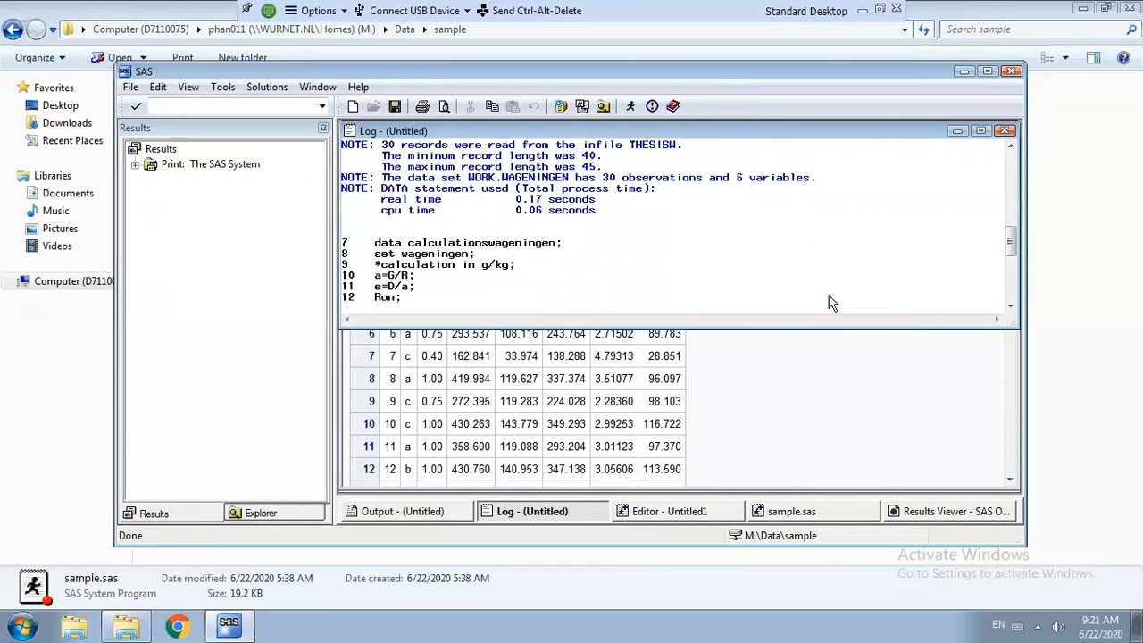
{"action": "scroll", "coordinate": [544, 277], "scroll_direction": "down", "scroll_amount": 1}
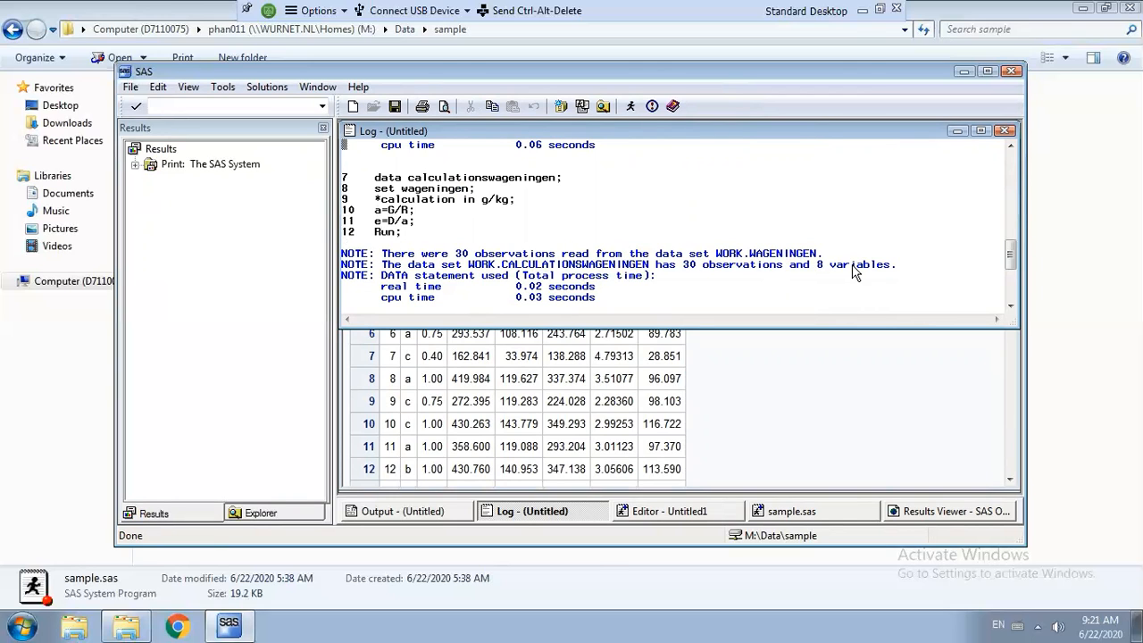
{"action": "scroll", "coordinate": [804, 281], "scroll_direction": "down", "scroll_amount": 1}
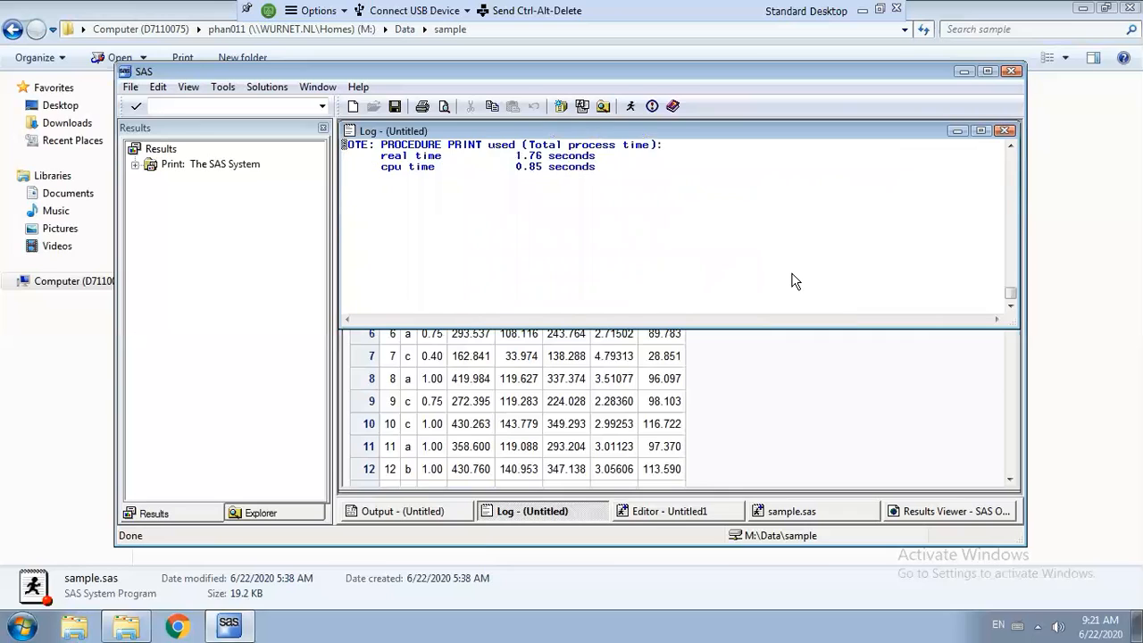
{"action": "scroll", "coordinate": [794, 281], "scroll_direction": "up", "scroll_amount": 2}
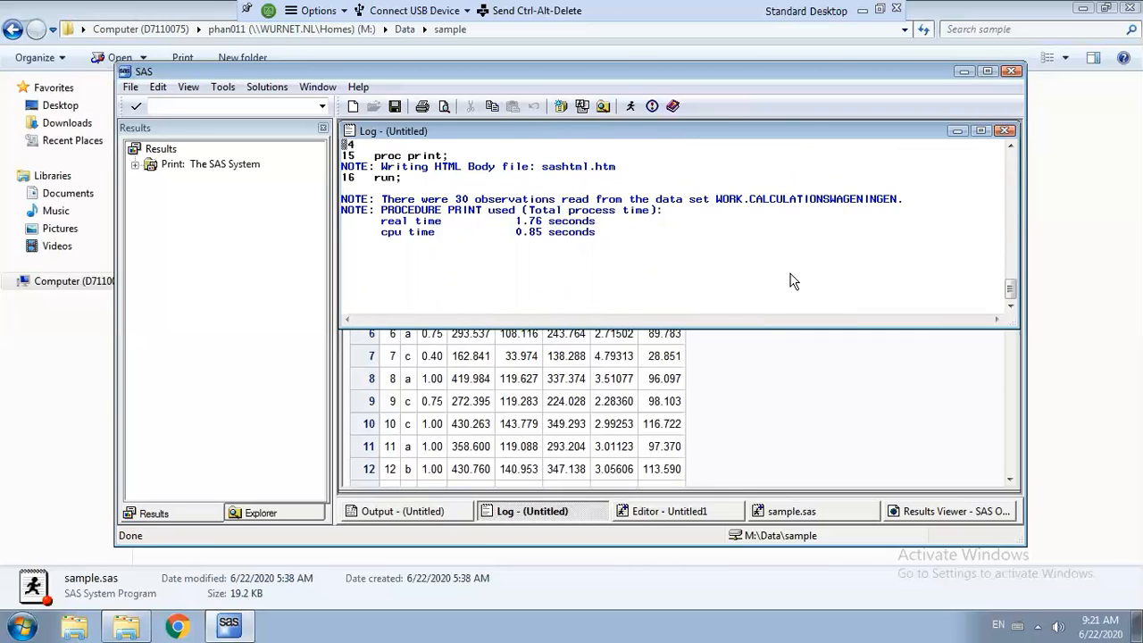
Step: Return to the sample.sas program, look over the highlighted code through proc print, and clear the selection
{"action": "left_click", "coordinate": [768, 516]}
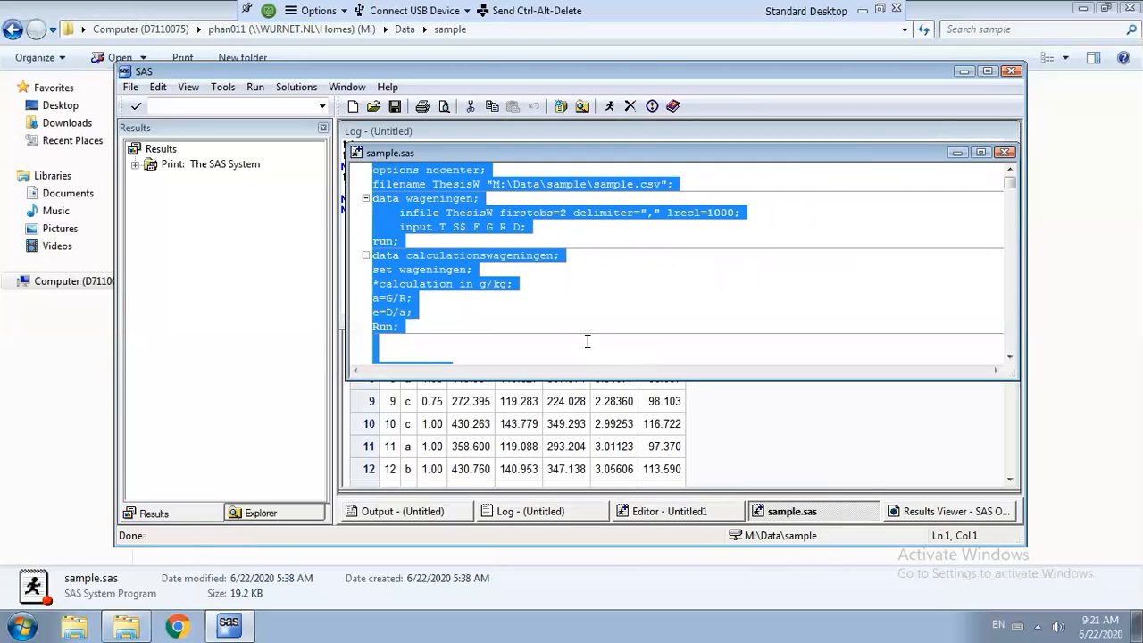
{"action": "scroll", "coordinate": [568, 338], "scroll_direction": "down", "scroll_amount": 1}
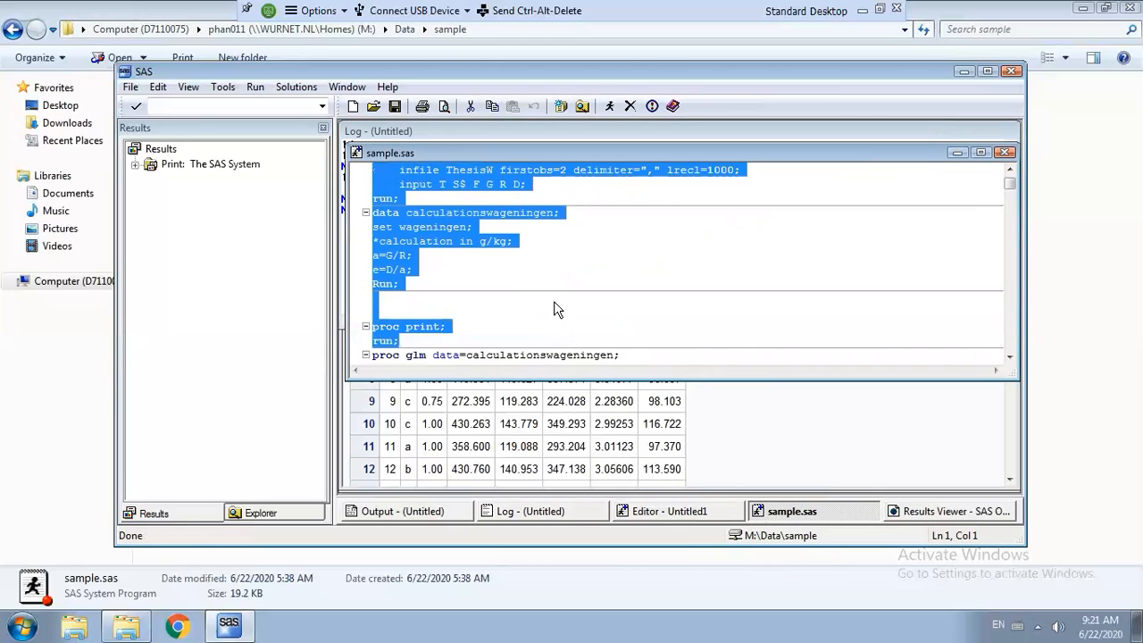
{"action": "scroll", "coordinate": [554, 309], "scroll_direction": "up", "scroll_amount": 1}
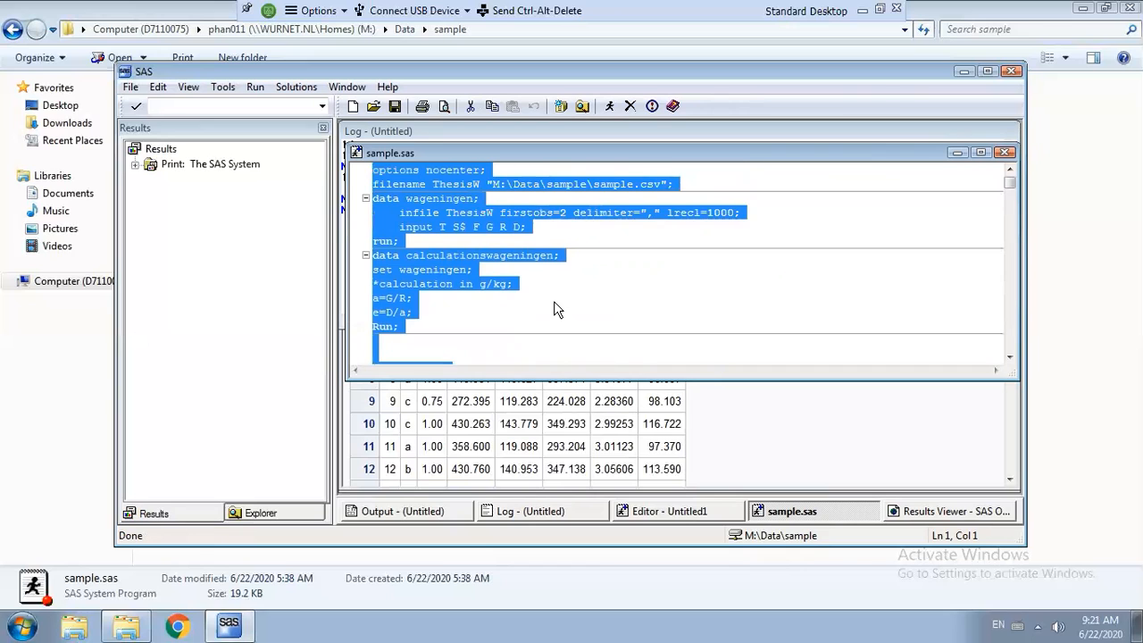
{"action": "scroll", "coordinate": [553, 309], "scroll_direction": "down", "scroll_amount": 1}
{"action": "key", "text": "F3"}
{"action": "left_click", "coordinate": [548, 288]}
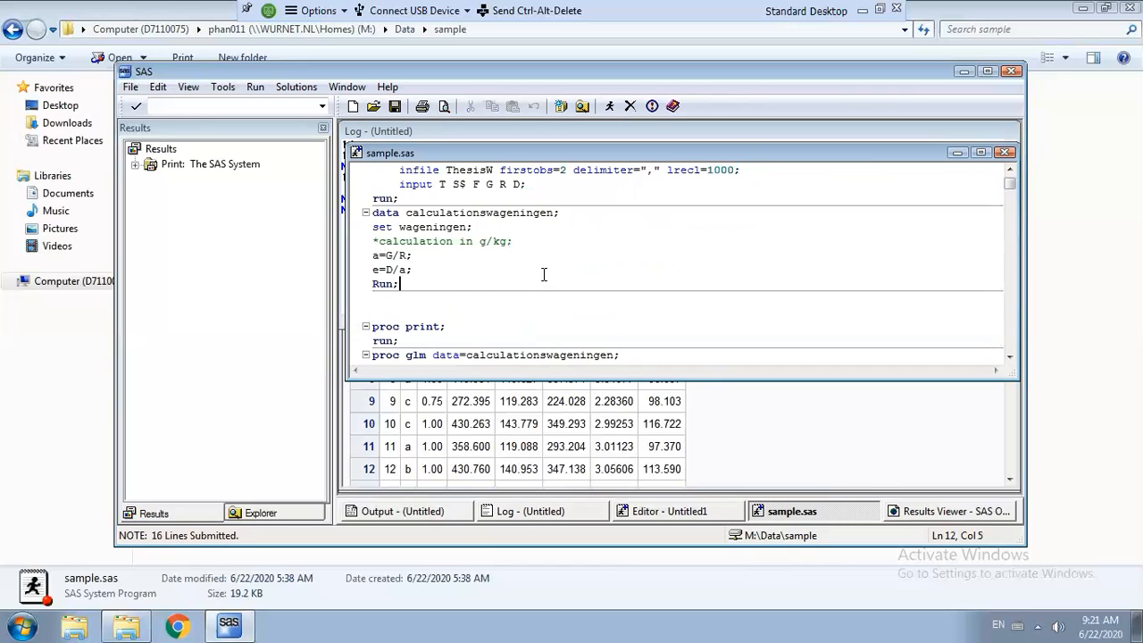
Step: Review the program's data steps and the proc glm blocks modelling R on D and G, with and without s
{"action": "scroll", "coordinate": [543, 274], "scroll_direction": "up", "scroll_amount": 1}
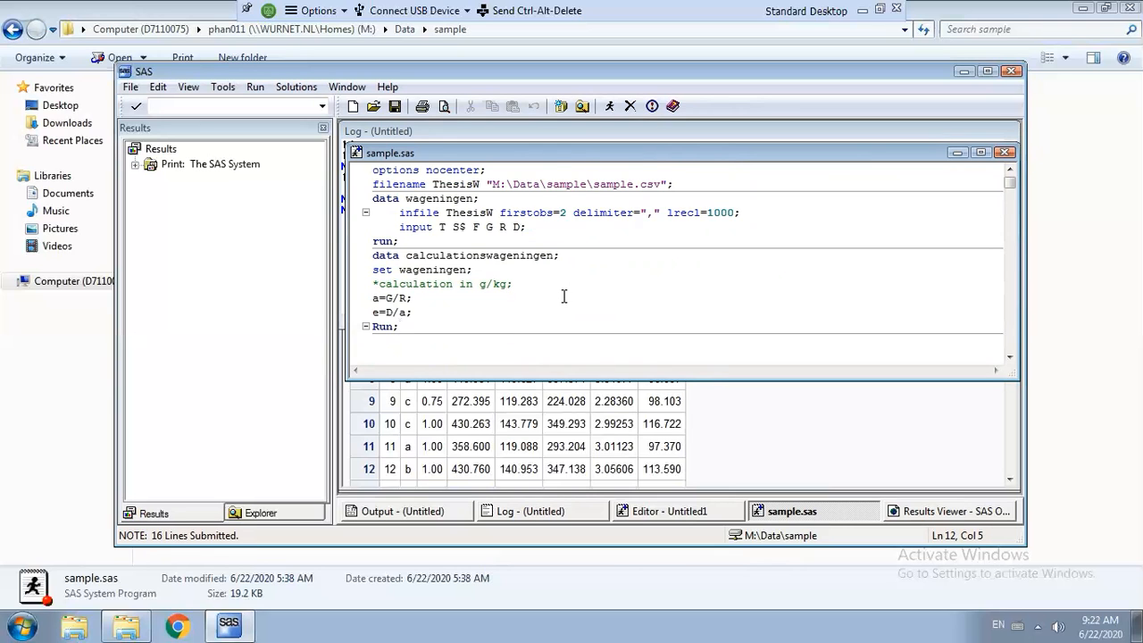
{"action": "scroll", "coordinate": [563, 297], "scroll_direction": "down", "scroll_amount": 5}
{"action": "scroll", "coordinate": [563, 296], "scroll_direction": "down", "scroll_amount": 1}
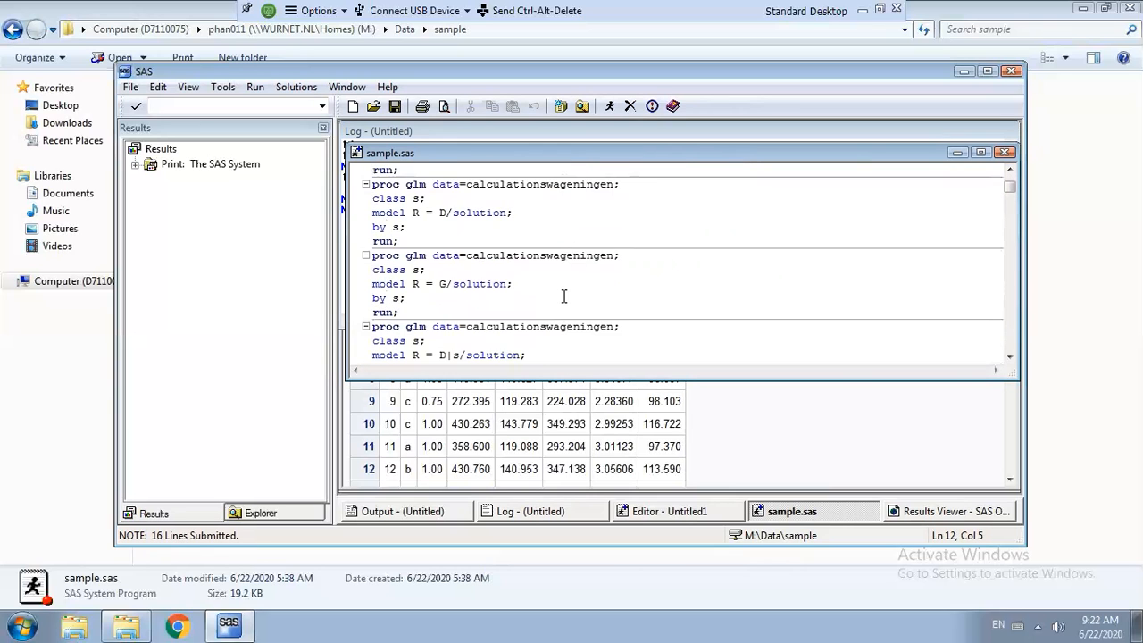
{"action": "scroll", "coordinate": [564, 296], "scroll_direction": "down", "scroll_amount": 3}
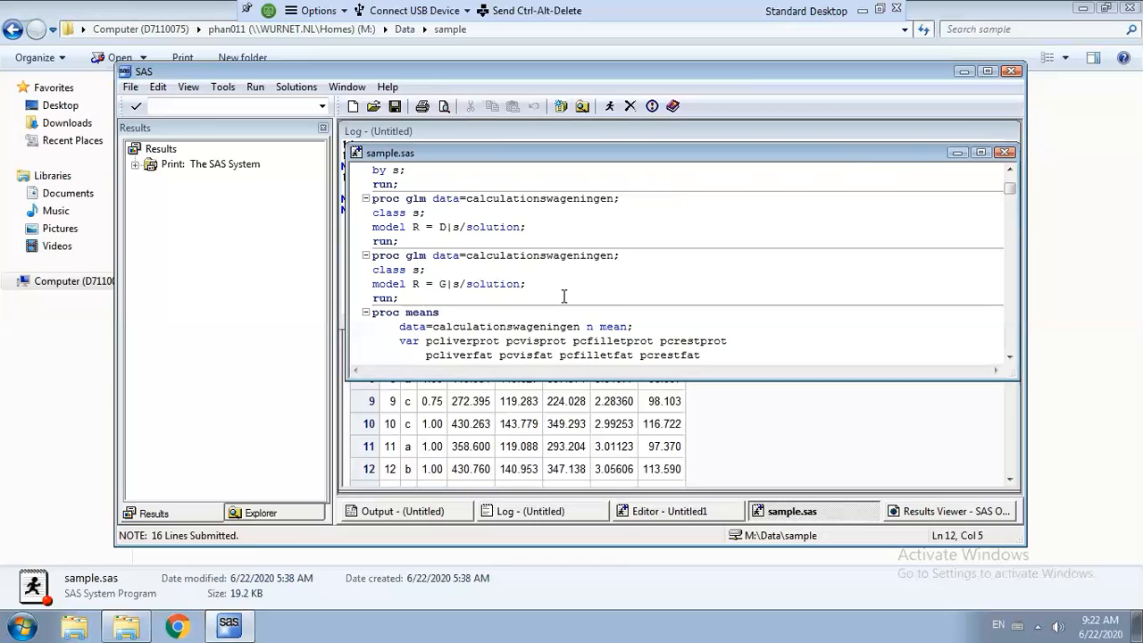
{"action": "scroll", "coordinate": [564, 296], "scroll_direction": "up", "scroll_amount": 2}
{"action": "scroll", "coordinate": [563, 297], "scroll_direction": "up", "scroll_amount": 2}
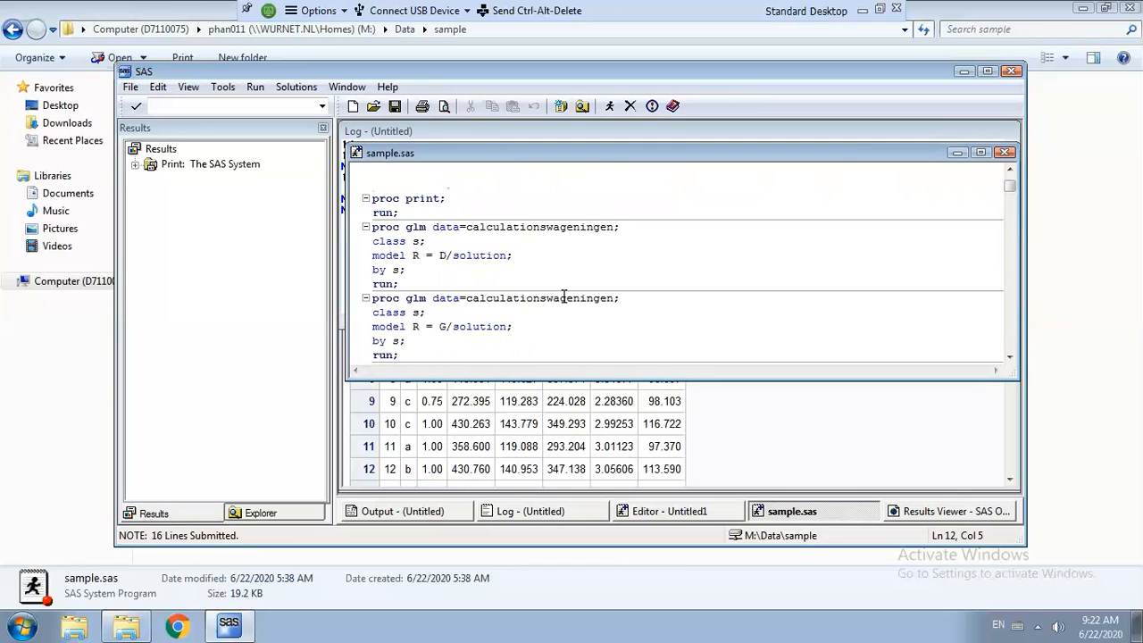